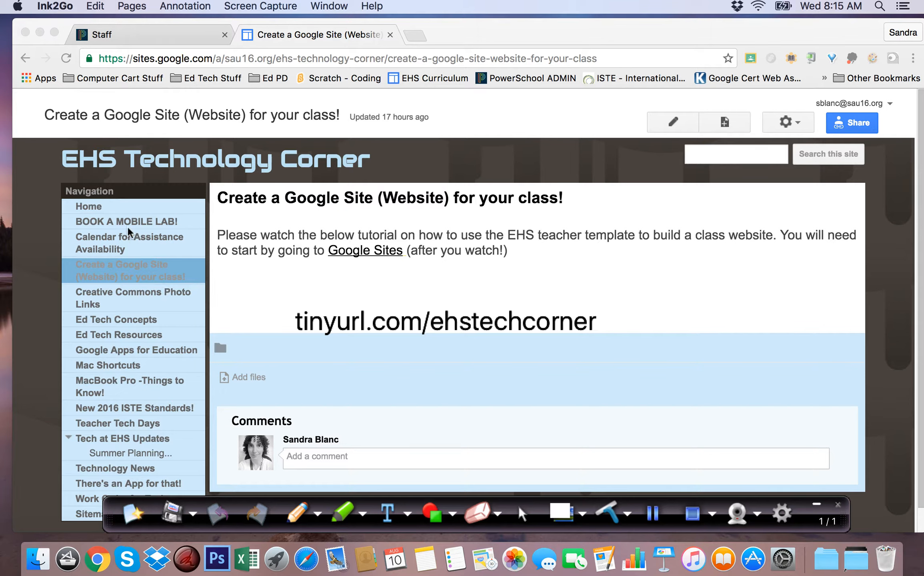
# - Mark the "Create a Google Site (Website) for your class!" navigation entry with the yellow highlighter and return to the normal cursor
pyautogui.click(343, 512)
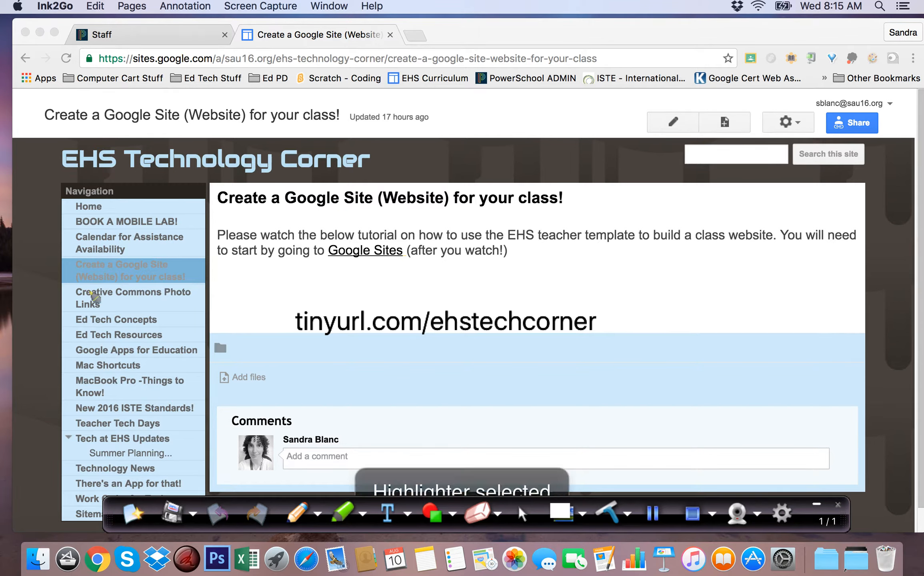
pyautogui.moveTo(44, 275)
pyautogui.mouseDown()
pyautogui.moveTo(176, 276)
pyautogui.moveTo(112, 260)
pyautogui.moveTo(56, 280)
pyautogui.moveTo(140, 276)
pyautogui.mouseUp()
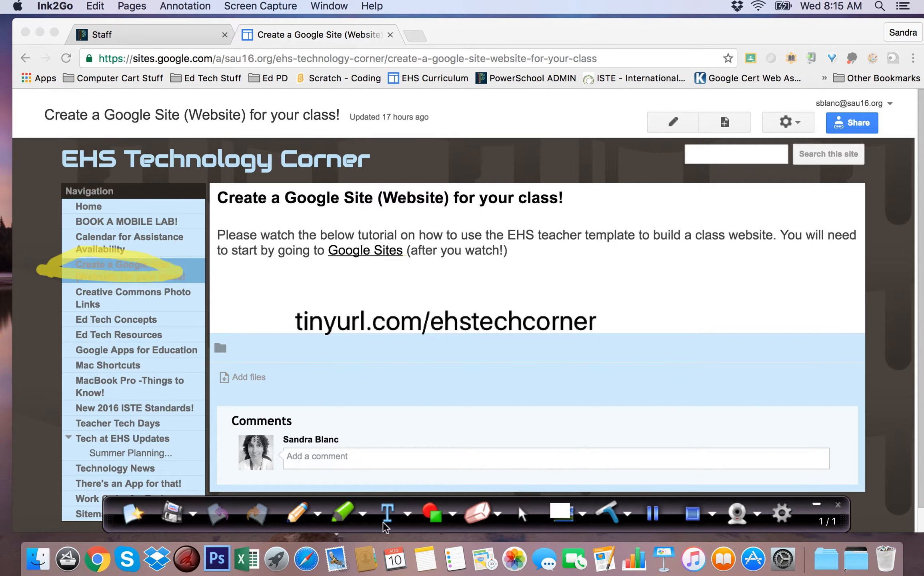
pyautogui.click(522, 515)
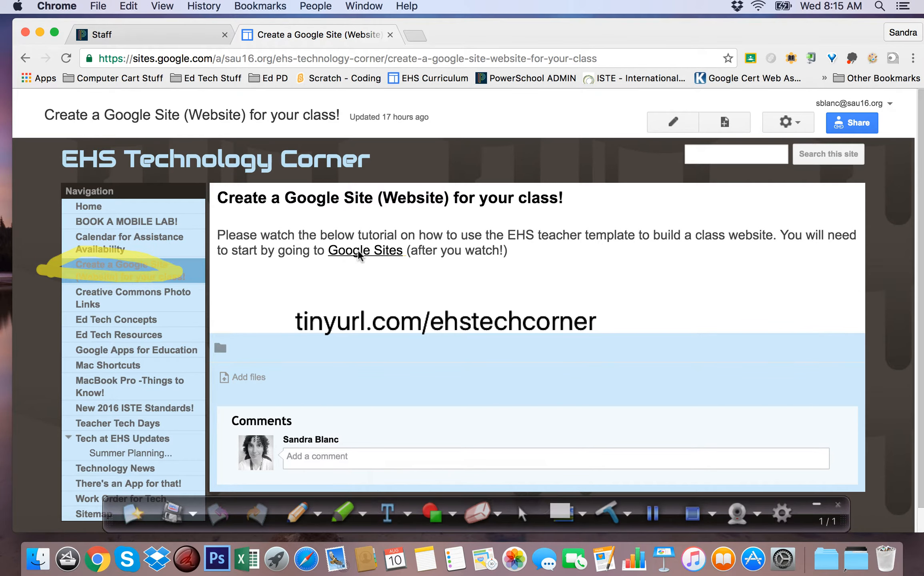
# - Open Google Sites from the link in the page text and start creating a new site
pyautogui.click(358, 258)
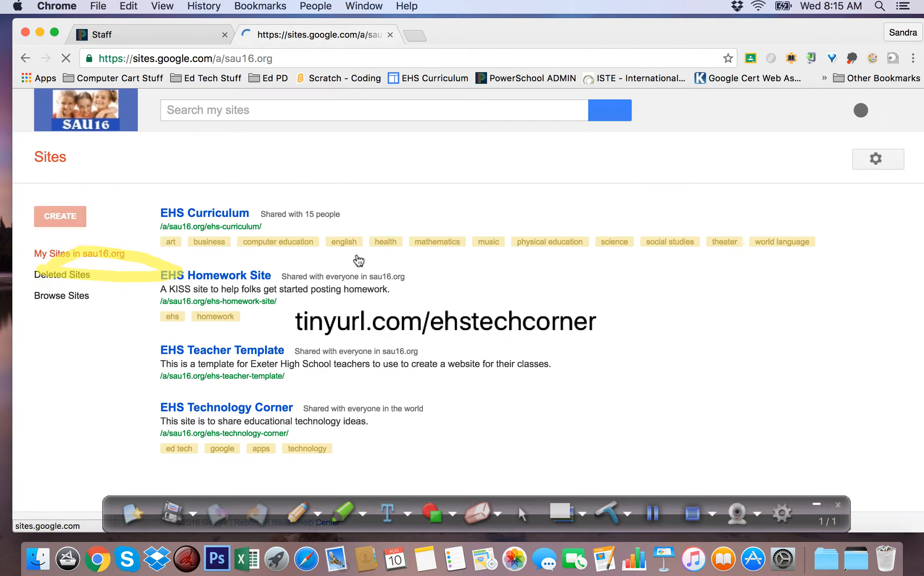
pyautogui.click(652, 515)
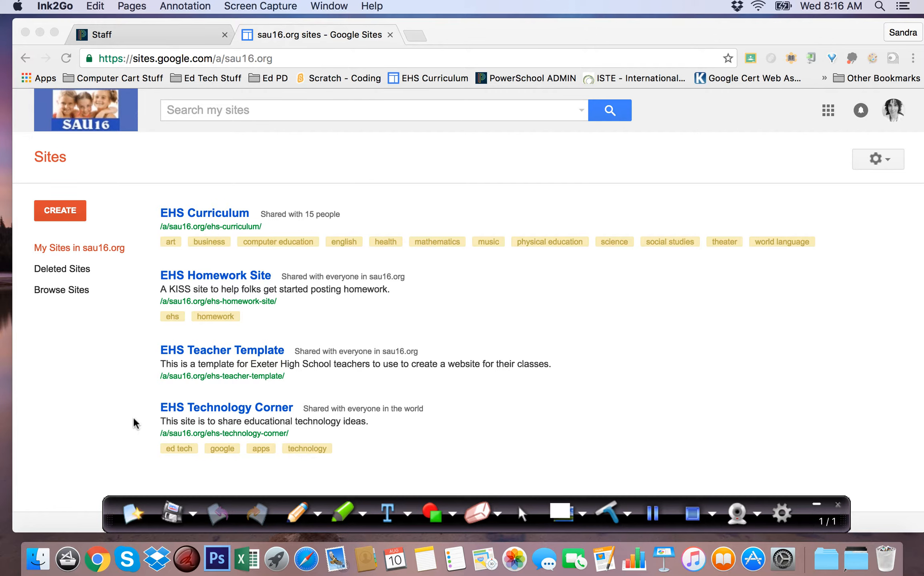
pyautogui.click(61, 209)
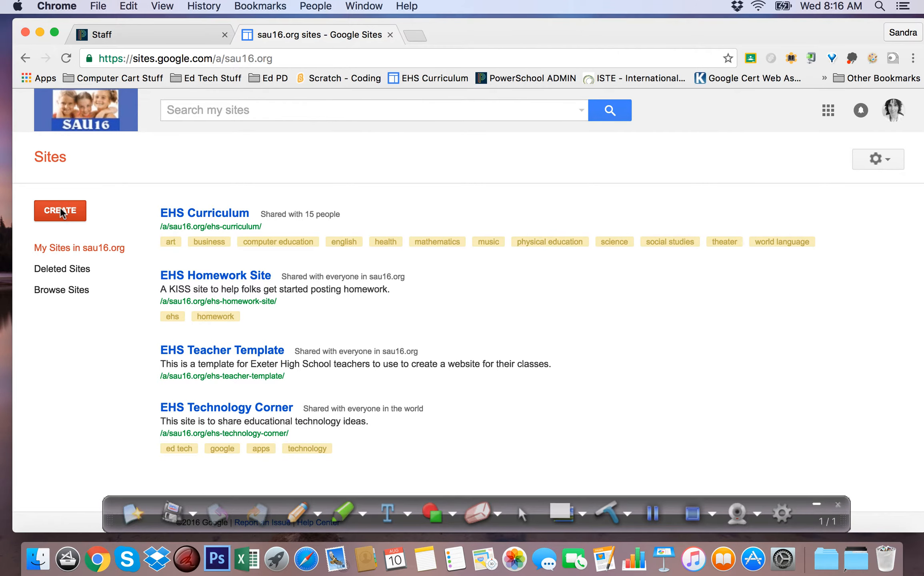
# - Draw a red arrow pointing at the "Browse the gallery for more" option and open the site template gallery
pyautogui.click(653, 516)
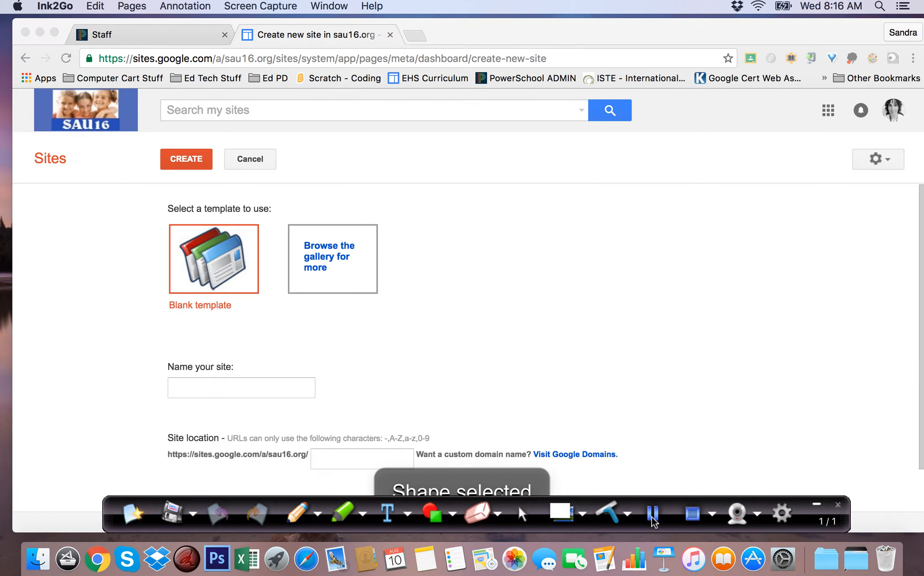
pyautogui.moveTo(361, 263); pyautogui.dragTo(628, 252)
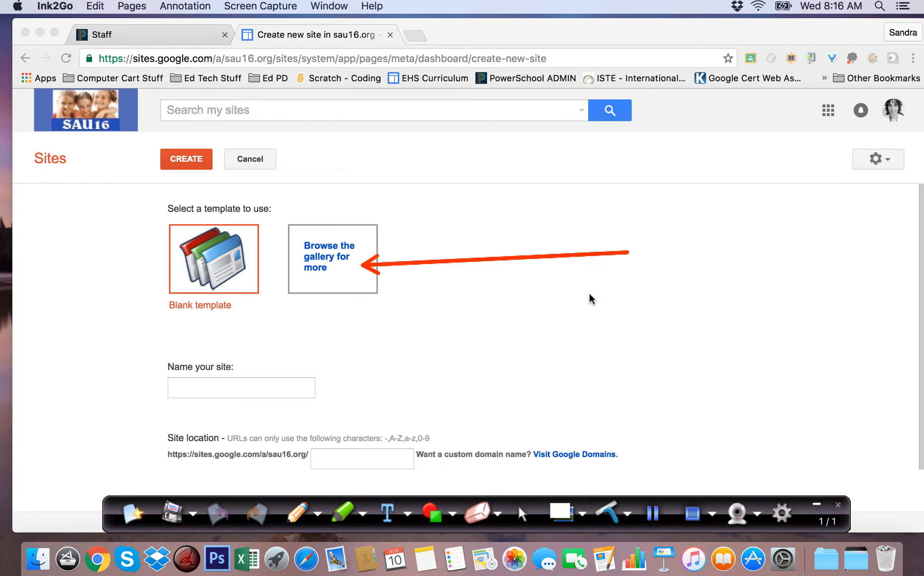
pyautogui.click(653, 513)
pyautogui.click(653, 516)
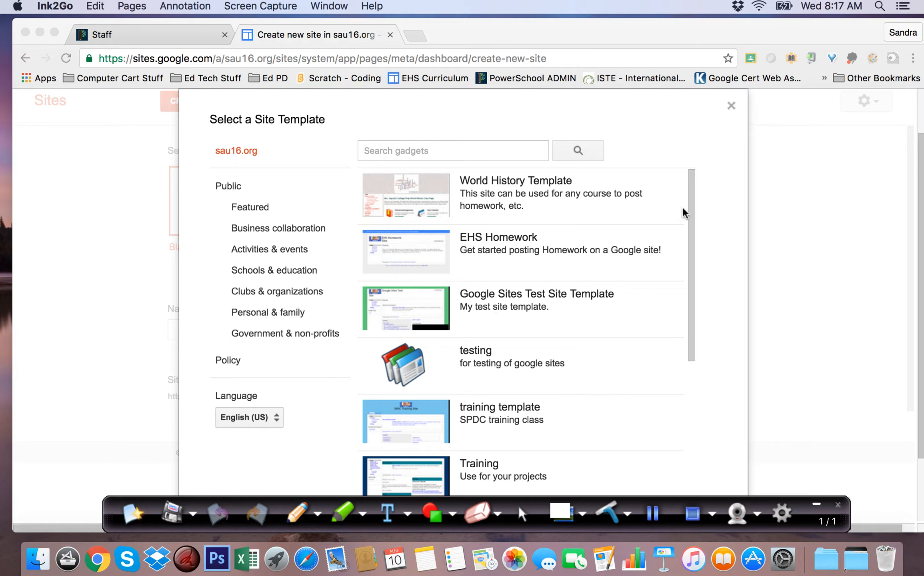
# - Move the annotation toolbar out of the way and select the EHS Teacher Template from the sau16.org template gallery
pyautogui.click(692, 208)
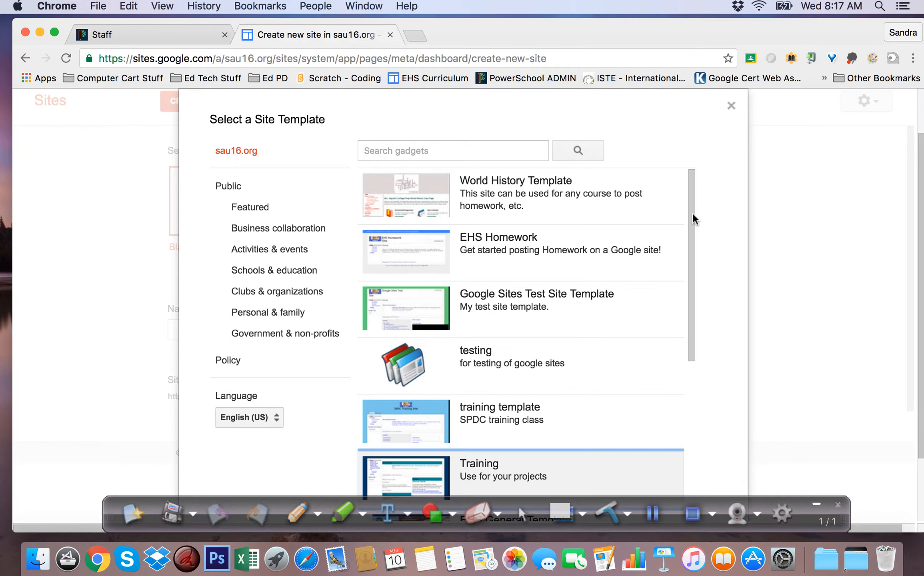
pyautogui.moveTo(692, 264); pyautogui.dragTo(689, 447)
pyautogui.moveTo(659, 320); pyautogui.dragTo(681, 82)
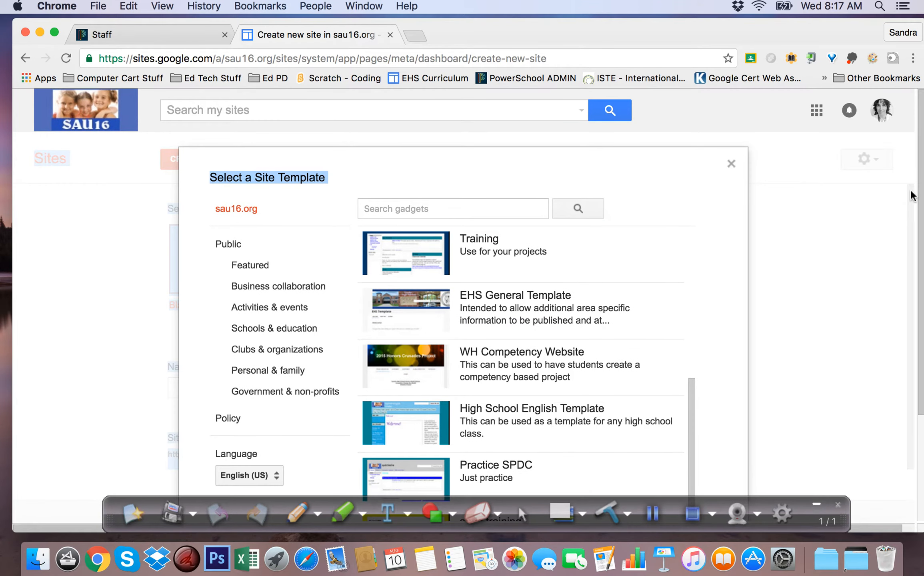
pyautogui.moveTo(920, 188); pyautogui.dragTo(920, 304)
pyautogui.moveTo(840, 520); pyautogui.dragTo(148, 448)
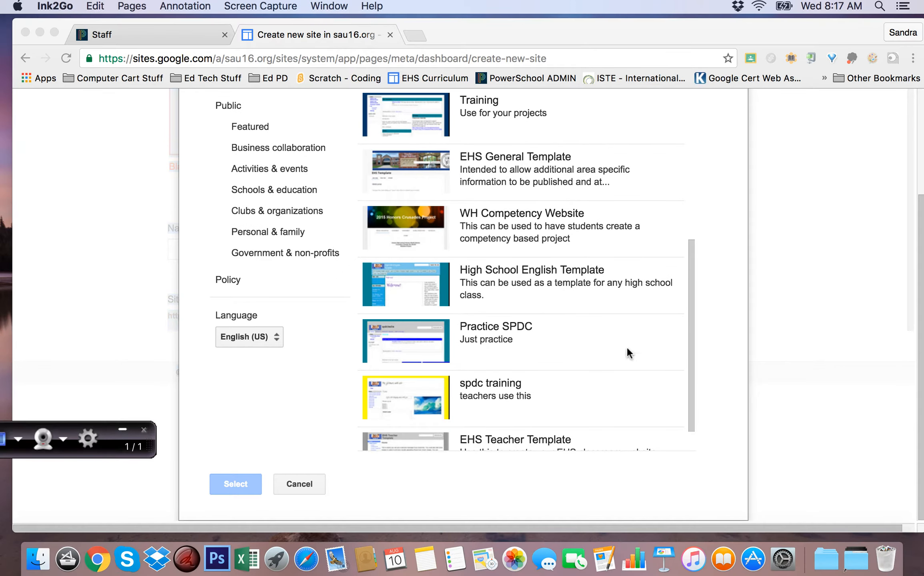
pyautogui.scroll(1, 623, 307)
pyautogui.scroll(-3, 623, 307)
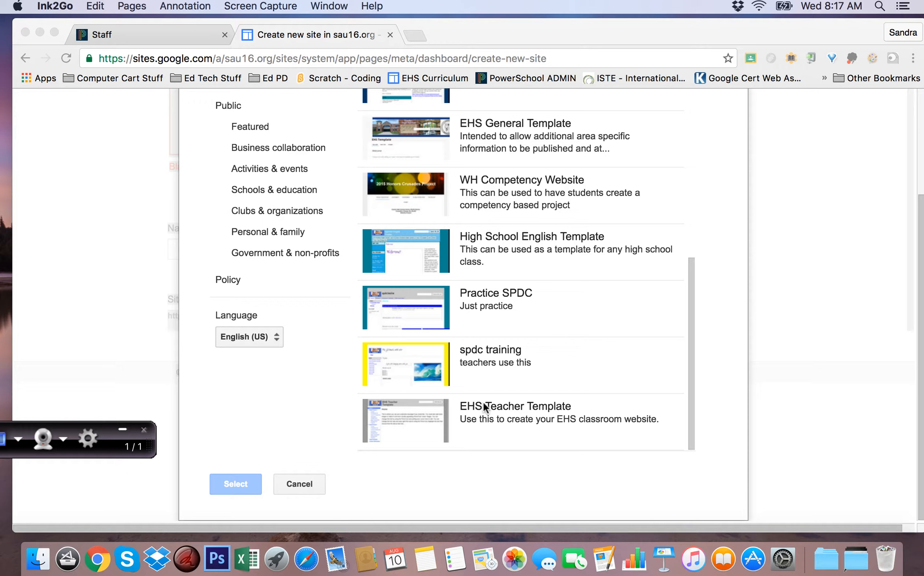
pyautogui.click(434, 420)
pyautogui.click(498, 418)
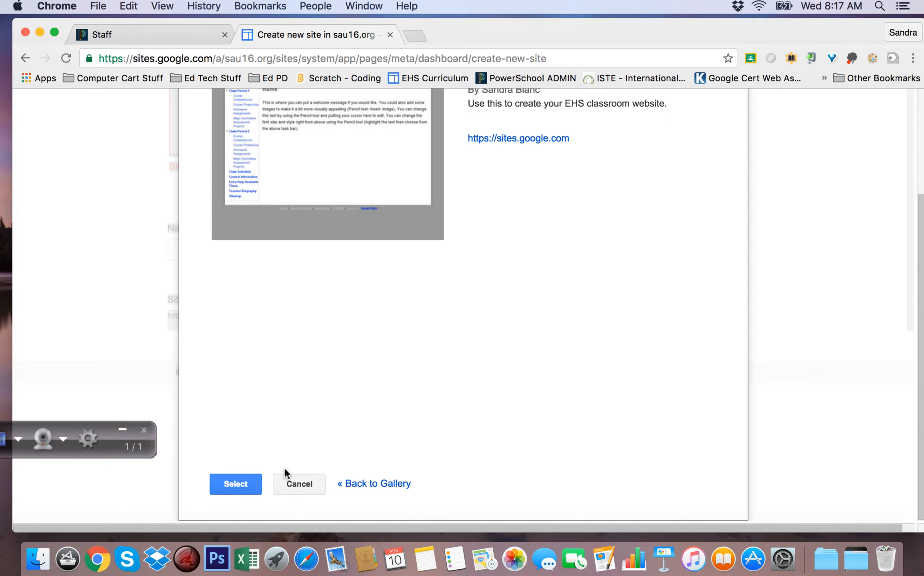
pyautogui.click(242, 486)
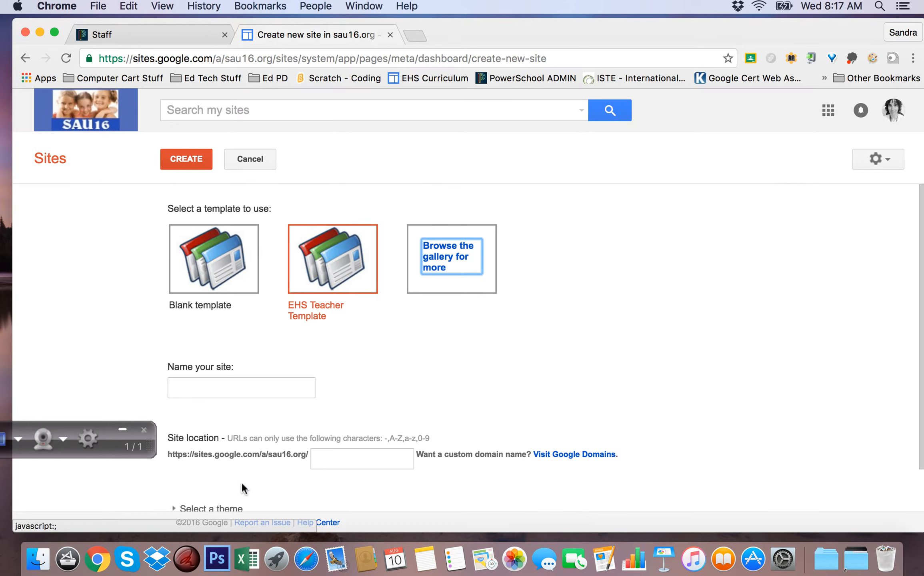
# - Create the site, naming it with the teacher's title and surname, and bring the annotation toolbar back into view
pyautogui.click(228, 396)
pyautogui.write('MF')
pyautogui.write('s. ')
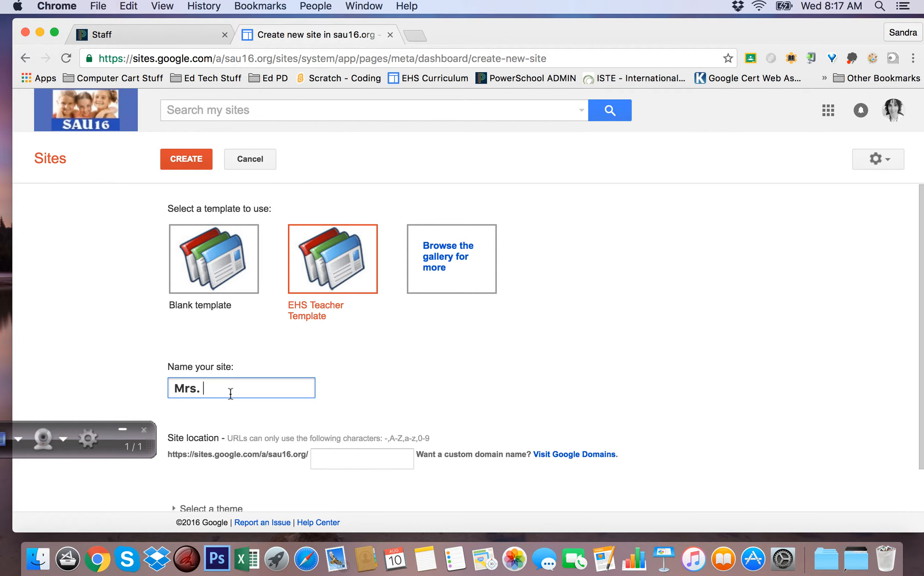
pyautogui.write('Blanc')
pyautogui.click(186, 159)
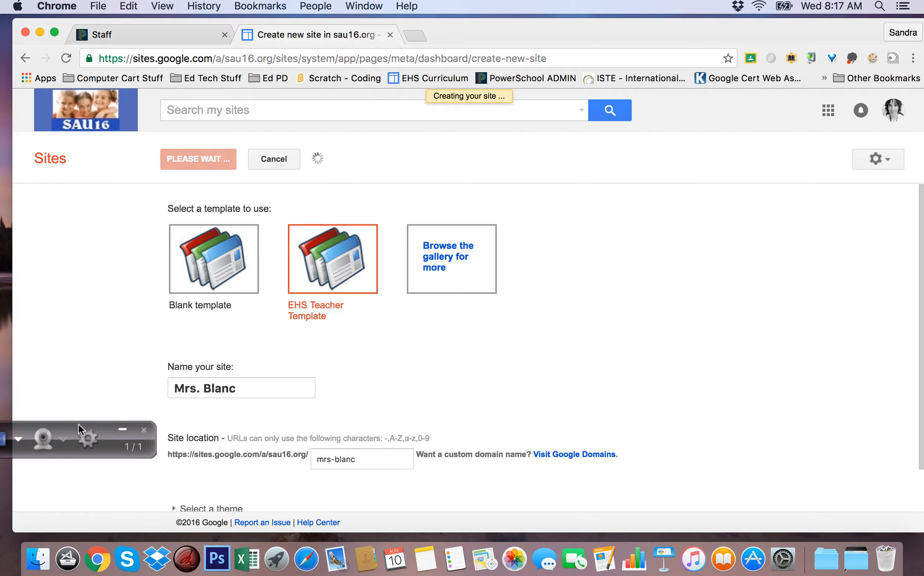
pyautogui.click(148, 445)
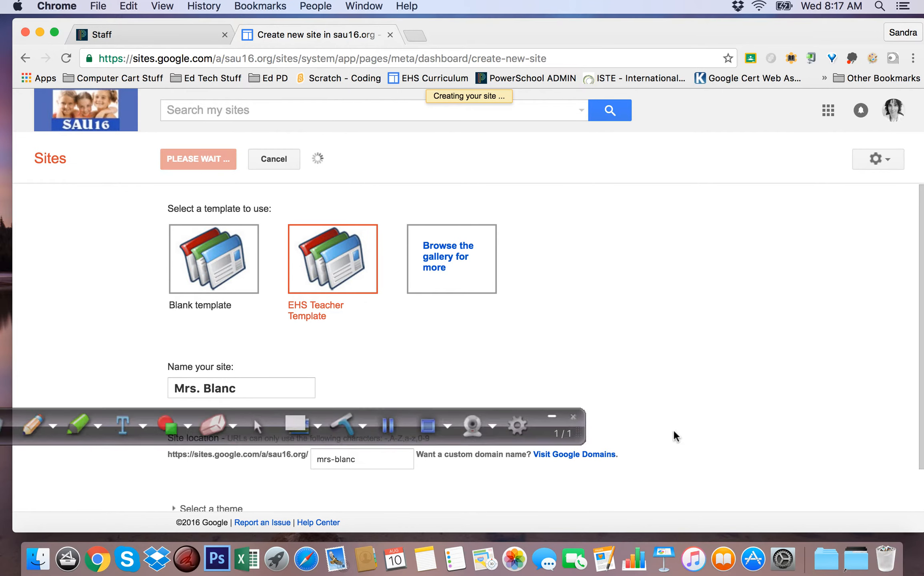
pyautogui.click(525, 431)
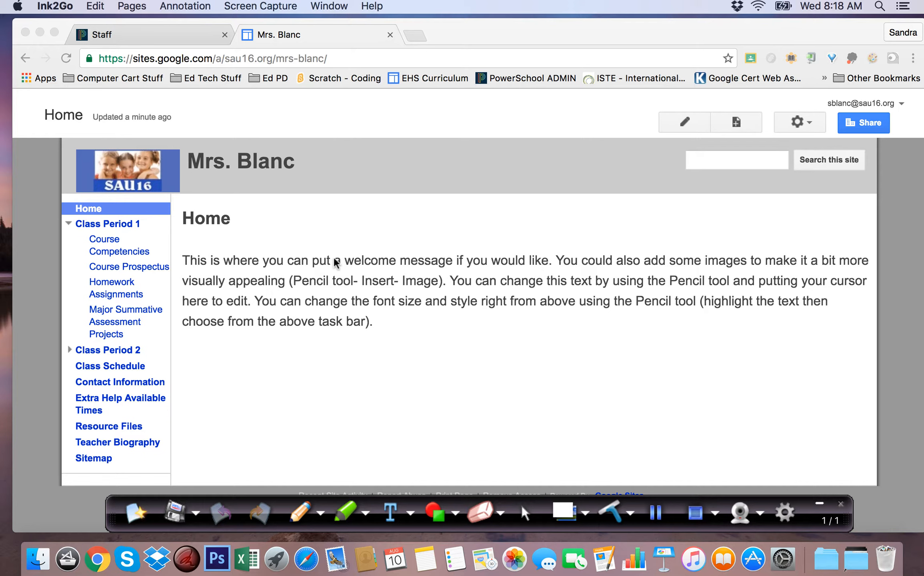
# - View the Course Competencies and Class Period 1 pages of the new site
pyautogui.click(125, 252)
pyautogui.click(120, 258)
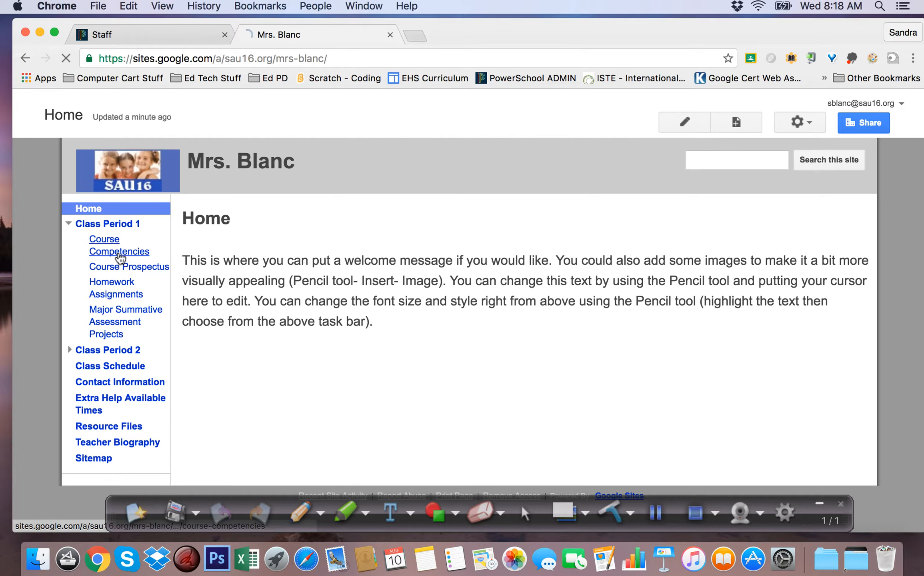
pyautogui.click(112, 230)
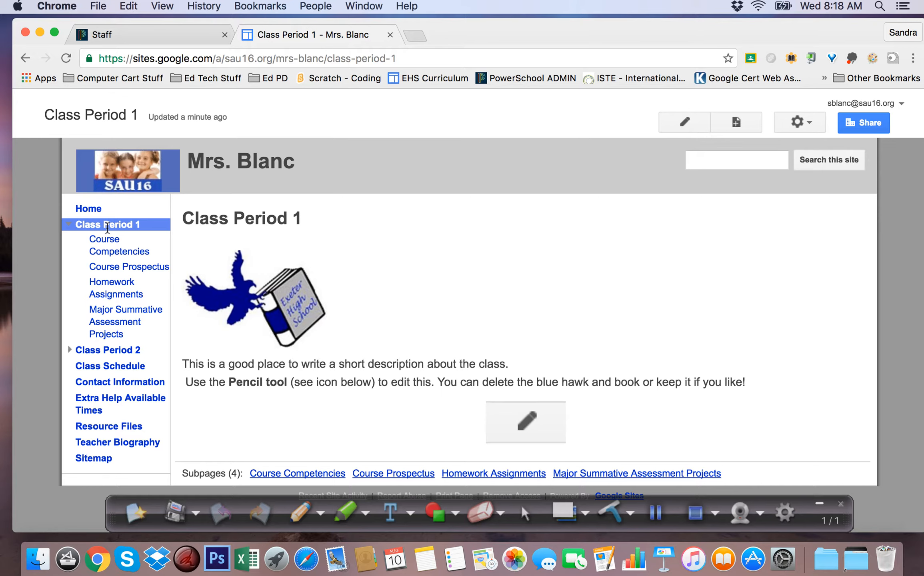
pyautogui.click(656, 513)
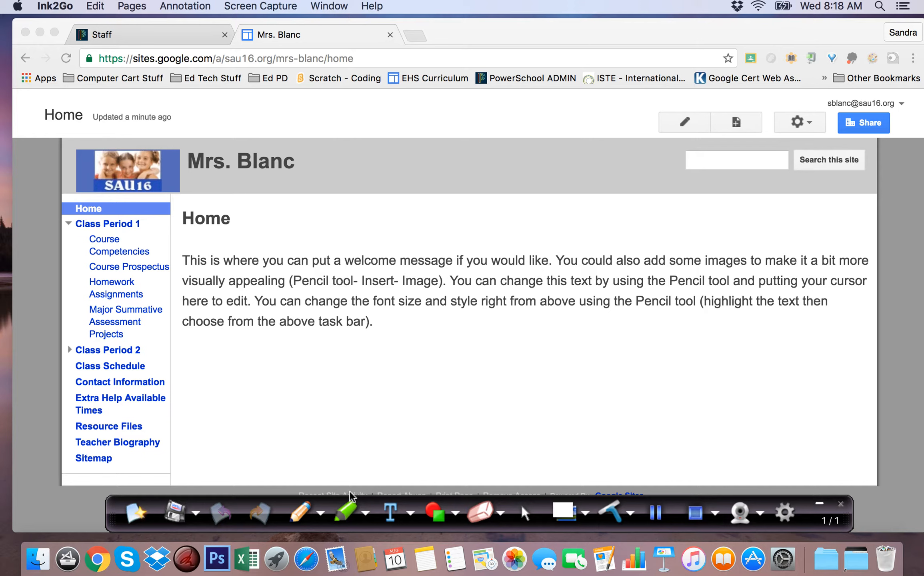
# - Highlight "(Pencil tool- Insert- Image)" and "Pencil tool and putting your cursor here to edit" in the Home page text, and clear the marks
pyautogui.click(346, 512)
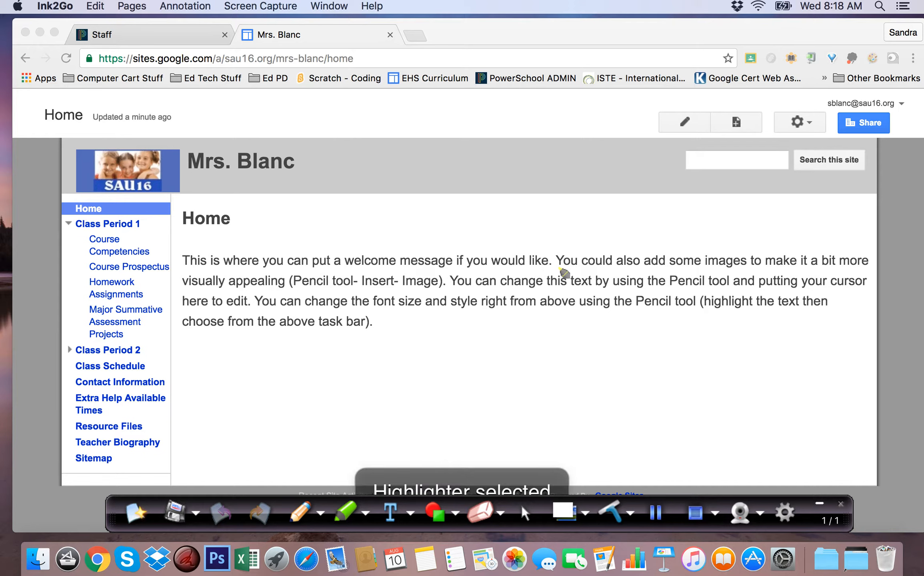
pyautogui.moveTo(285, 281); pyautogui.dragTo(439, 283)
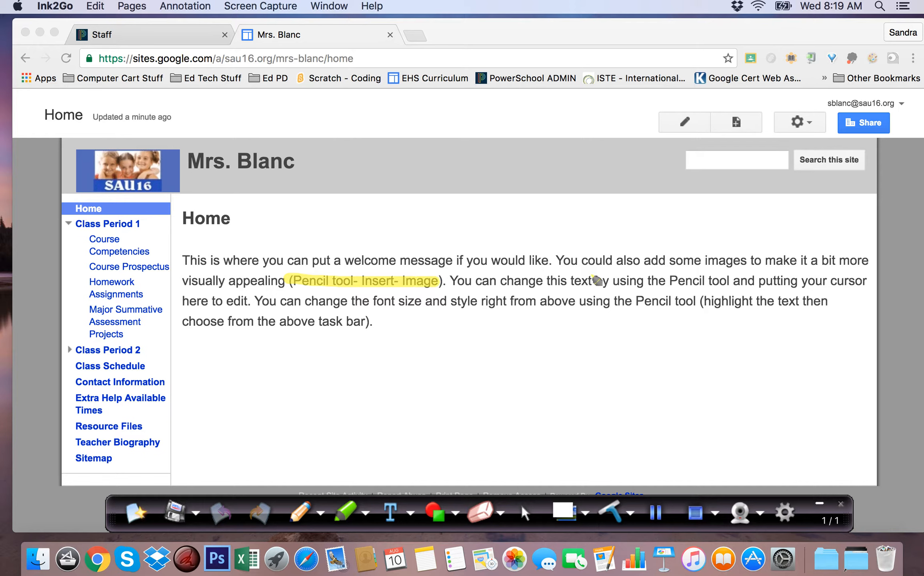
pyautogui.moveTo(669, 285); pyautogui.dragTo(857, 289)
pyautogui.moveTo(183, 303); pyautogui.dragTo(262, 303)
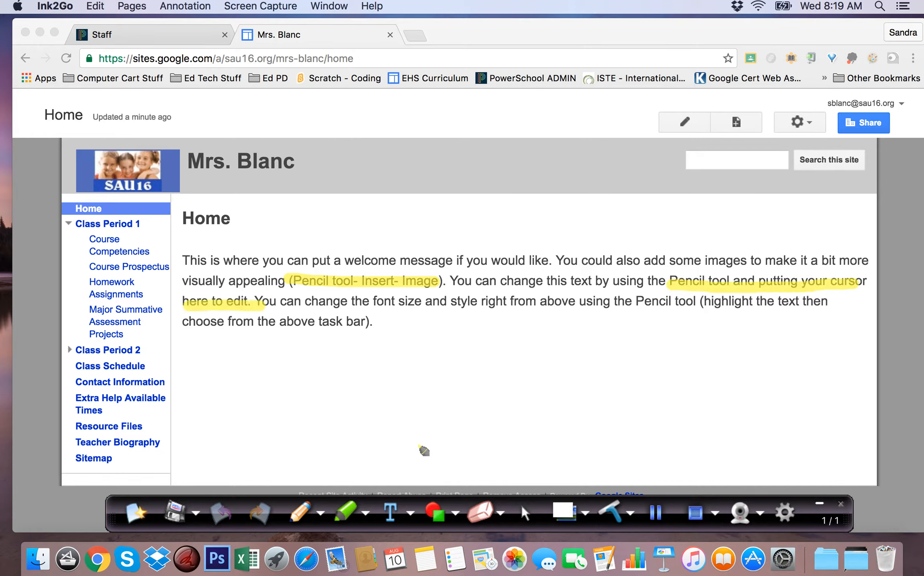
pyautogui.click(656, 516)
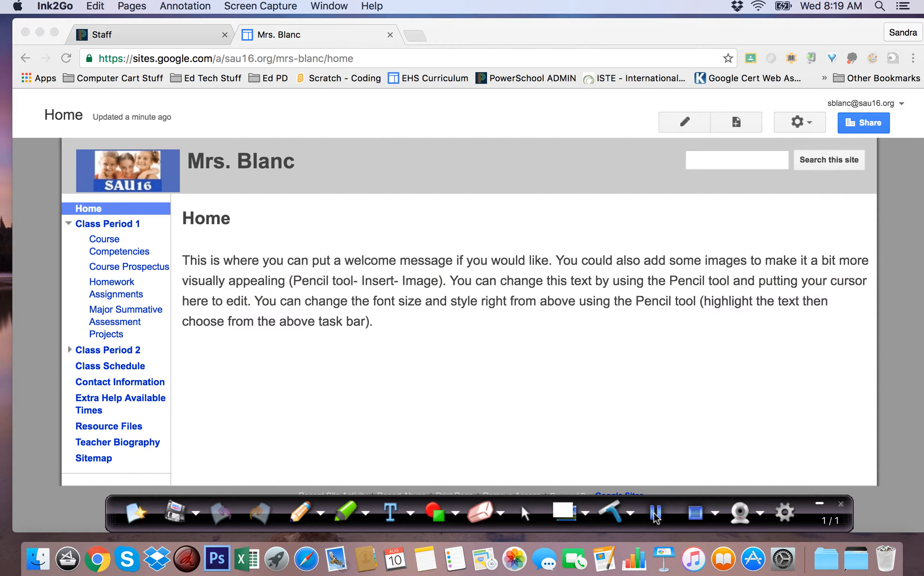
# - Edit the Home page, replacing the placeholder text with a welcome message to the teacher's art class ending in "Please look around!"
pyautogui.click(525, 513)
pyautogui.click(686, 126)
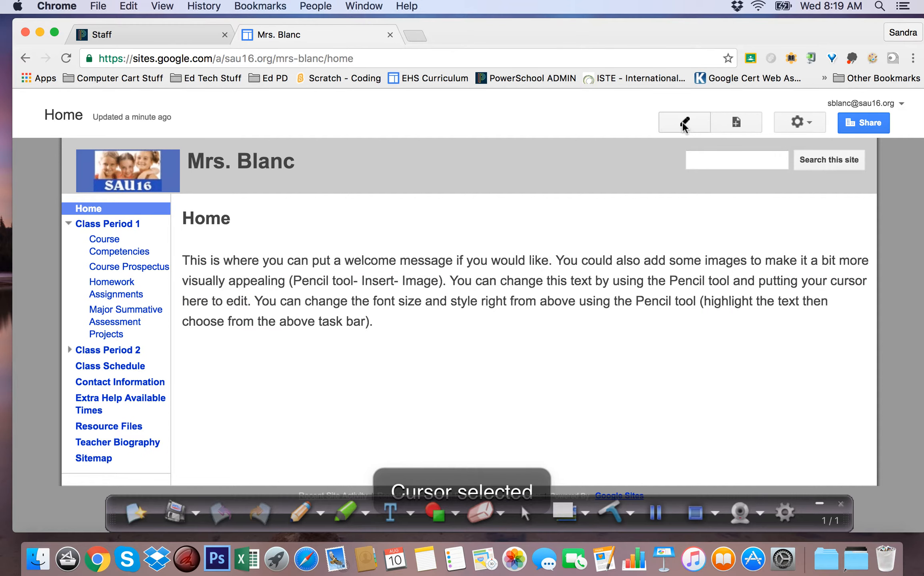
pyautogui.click(684, 126)
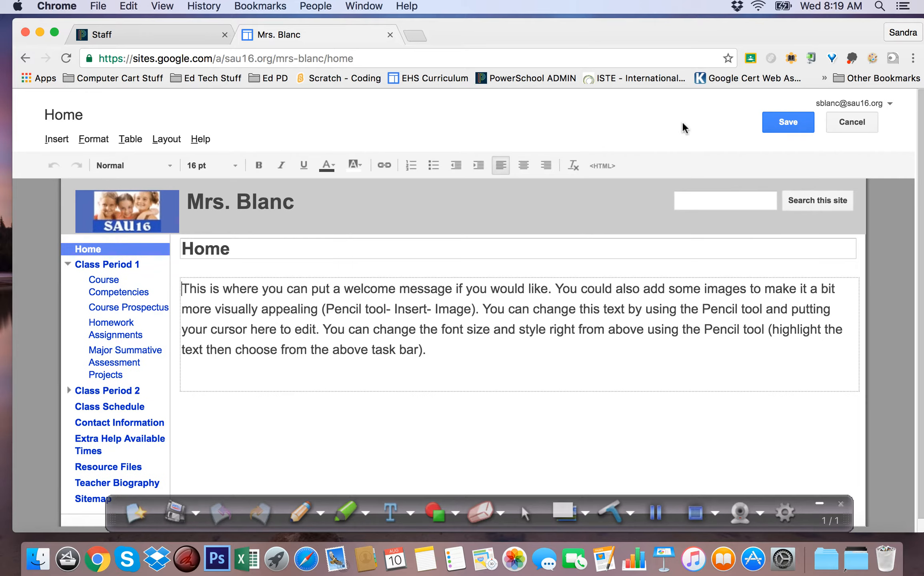
pyautogui.click(448, 348)
pyautogui.moveTo(430, 349); pyautogui.dragTo(182, 286)
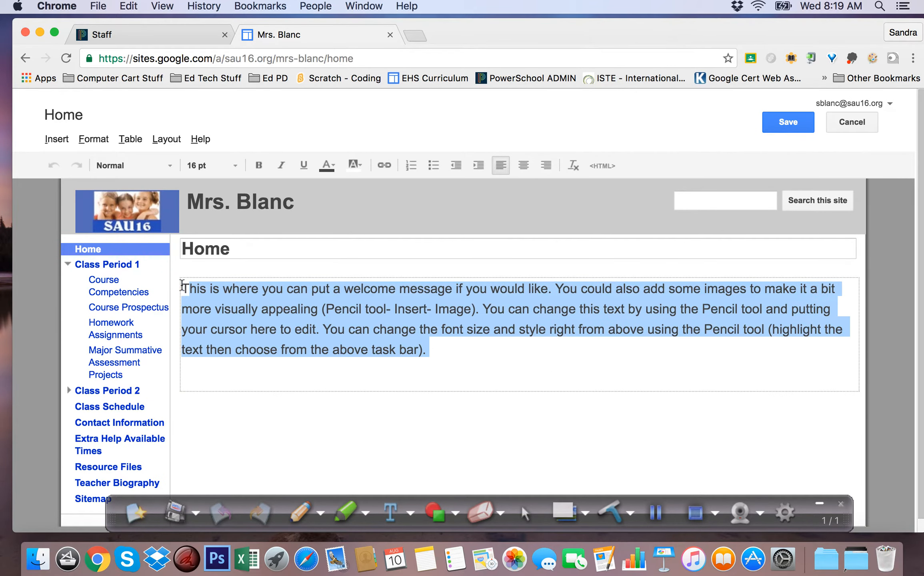
pyautogui.press('BackSpace')
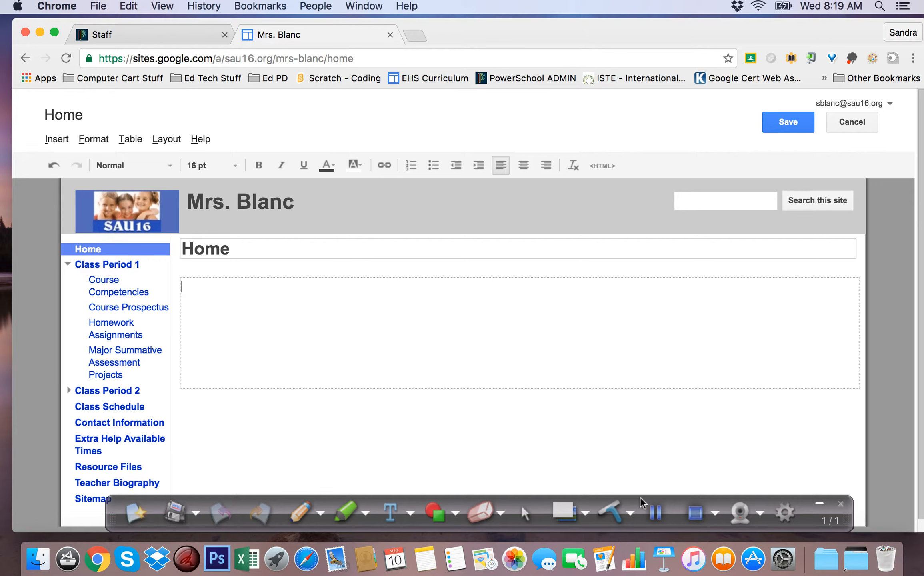
pyautogui.click(655, 518)
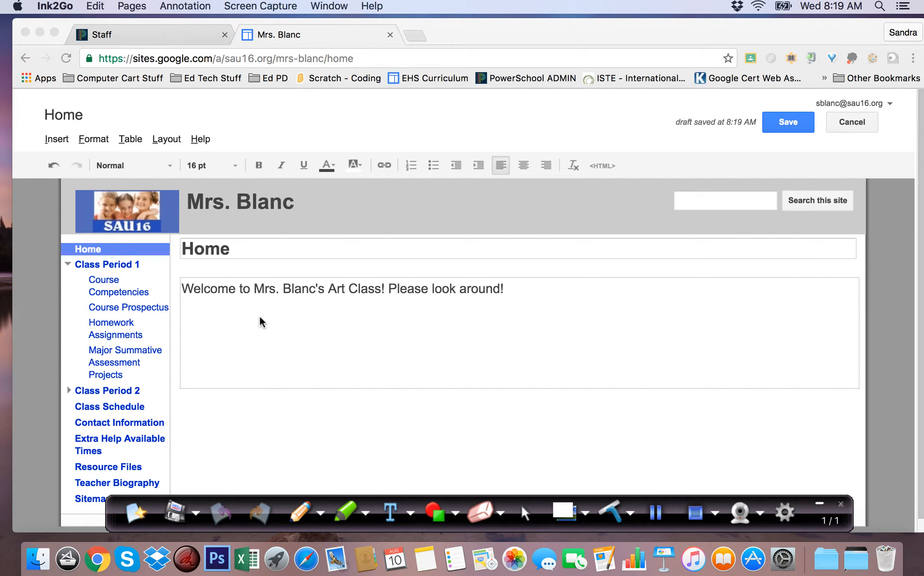
# - Insert the color wheel PNG from the teacher's user folder as an uploaded image below the Home page's welcome message
pyautogui.click(55, 138)
pyautogui.click(55, 140)
pyautogui.click(55, 189)
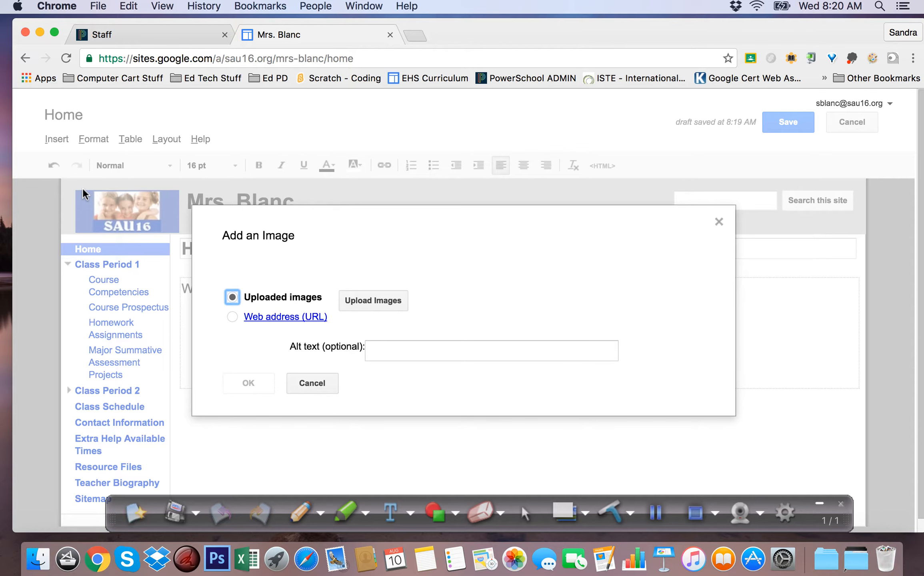
pyautogui.click(378, 303)
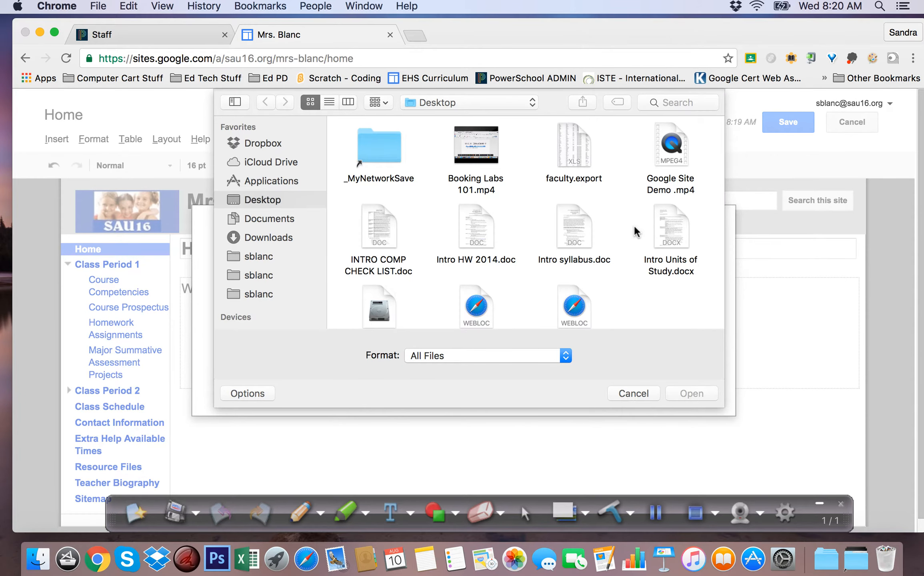
pyautogui.scroll(-2, 635, 231)
pyautogui.scroll(2, 636, 231)
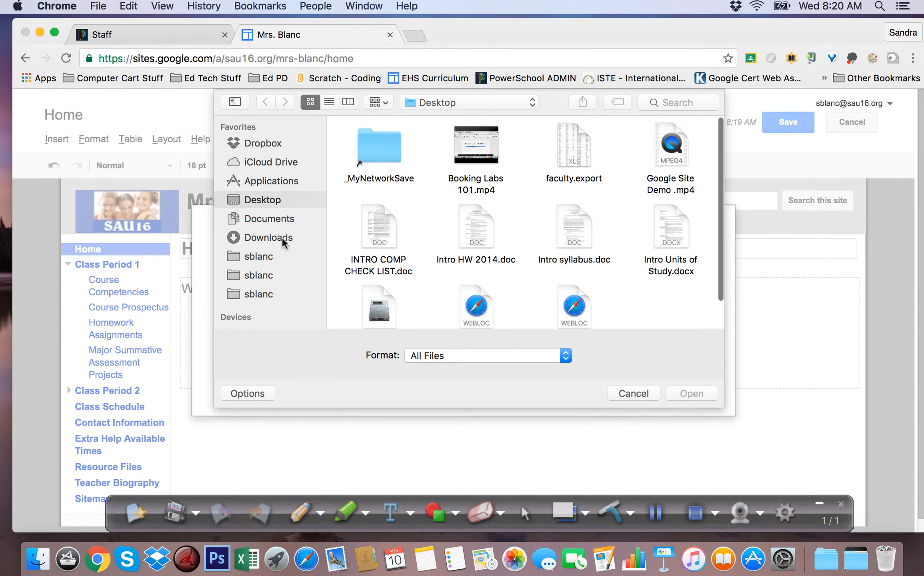
pyautogui.click(254, 256)
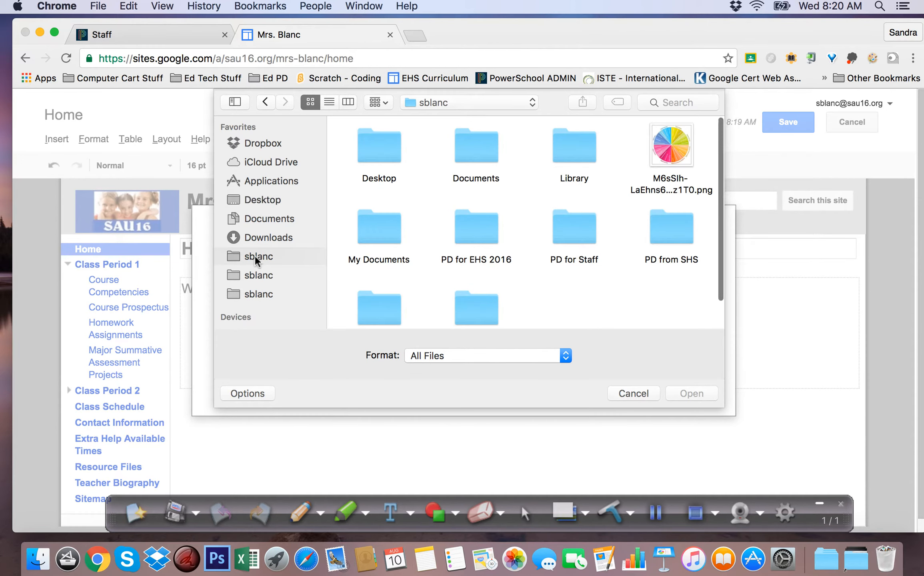
pyautogui.click(677, 150)
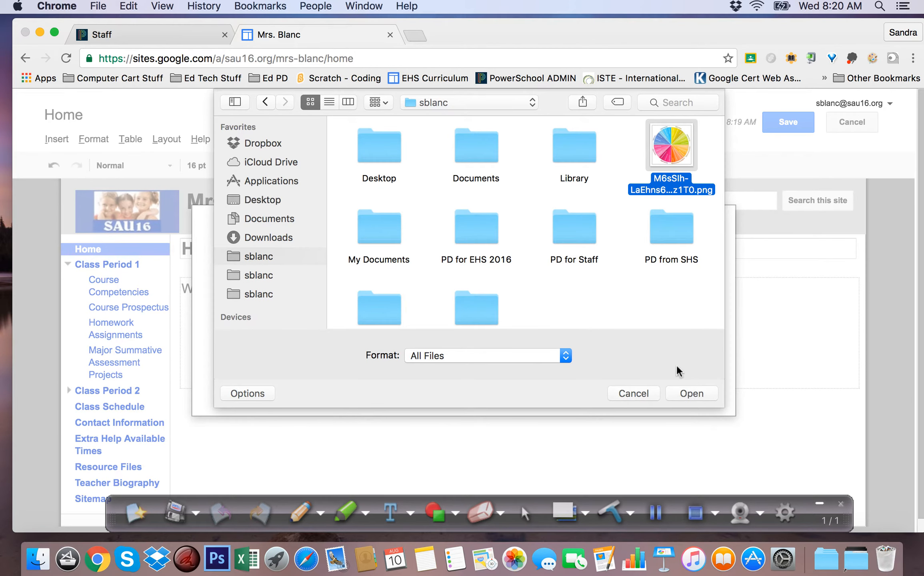
pyautogui.click(693, 394)
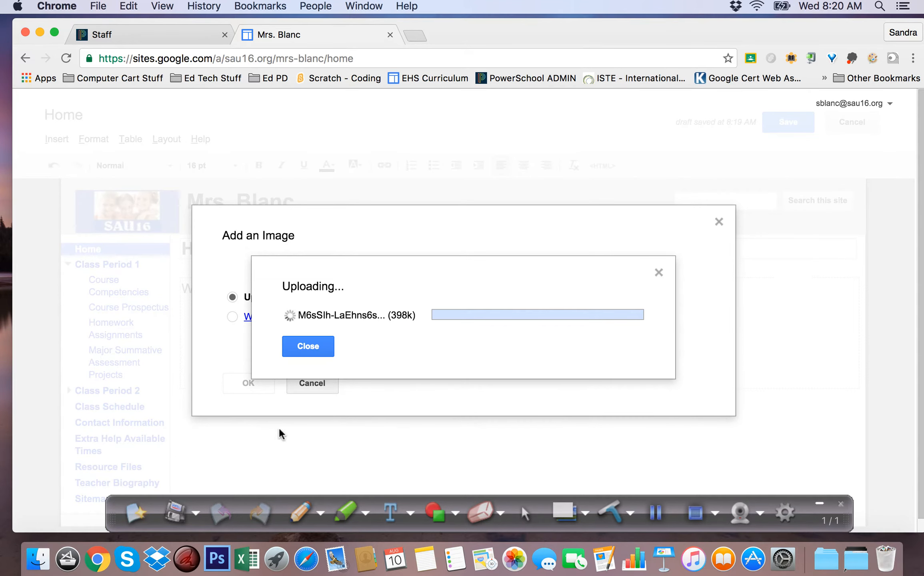
pyautogui.click(655, 514)
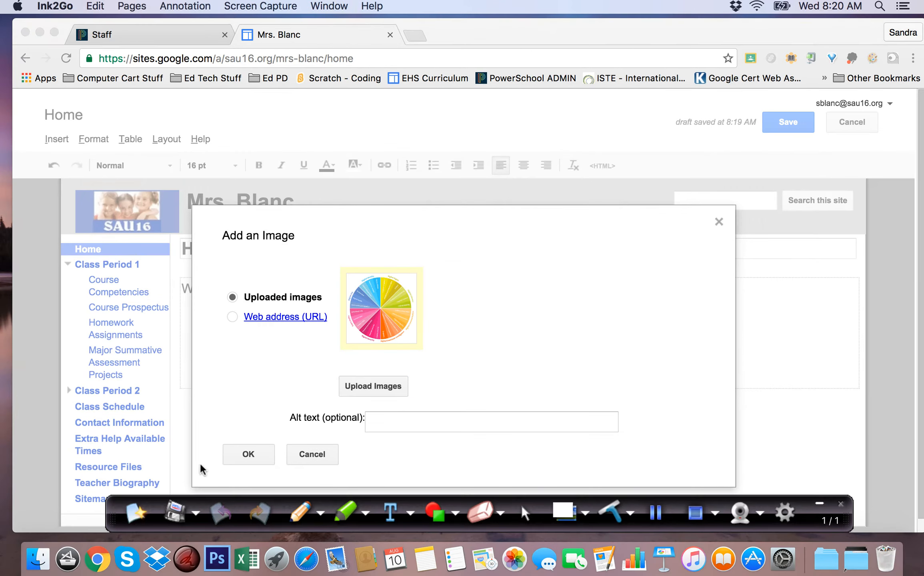
pyautogui.click(251, 455)
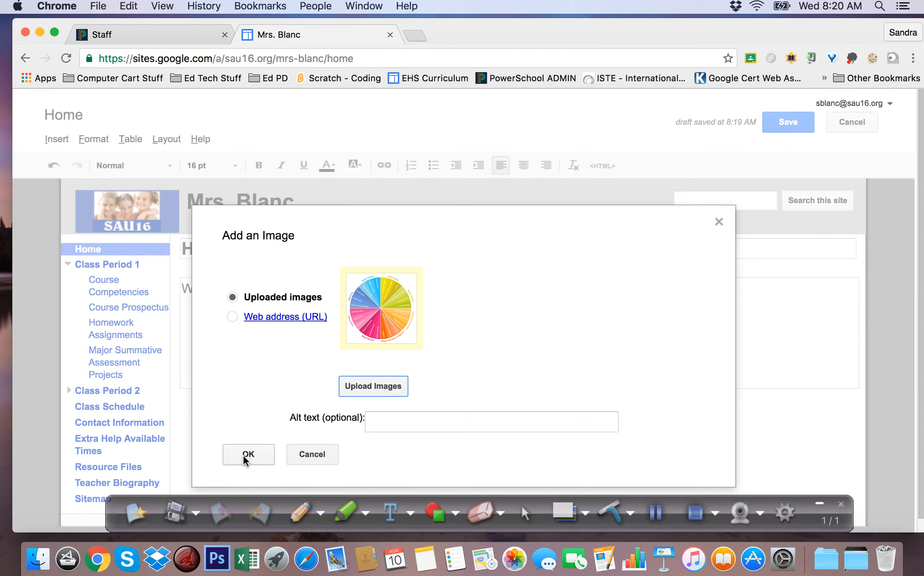
pyautogui.click(248, 454)
# - Try the small, medium and large sizes and centered alignment on the color wheel image, ending with large size and left alignment
pyautogui.scroll(-10, 478, 387)
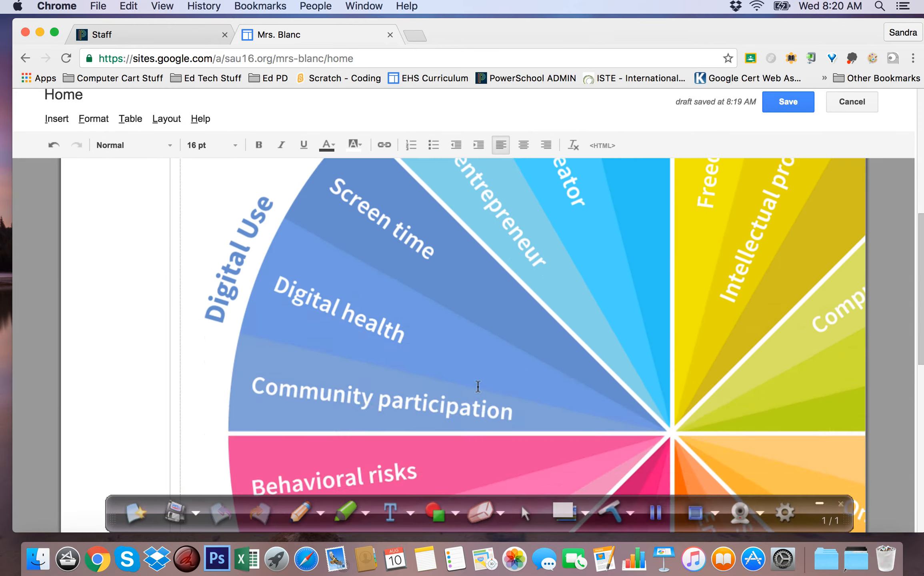
pyautogui.scroll(10, 477, 386)
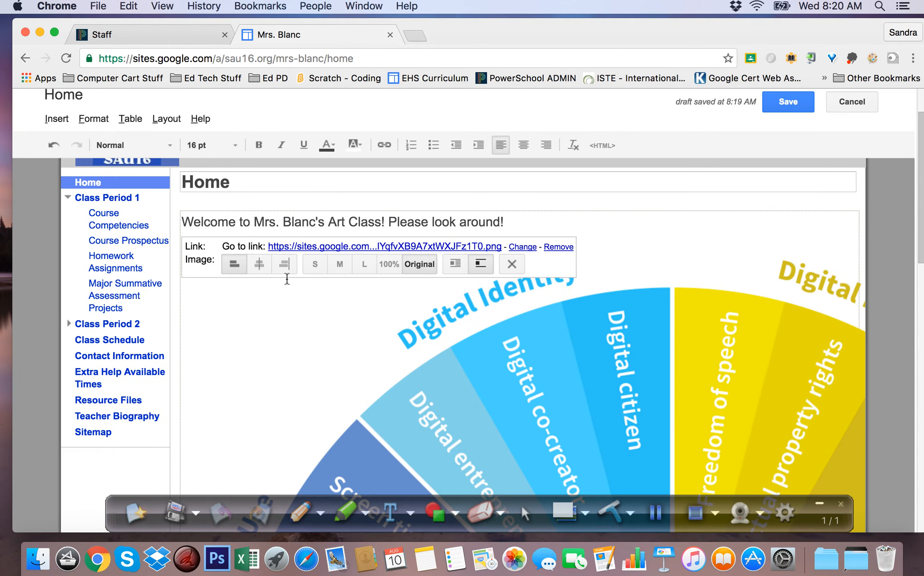
pyautogui.click(313, 267)
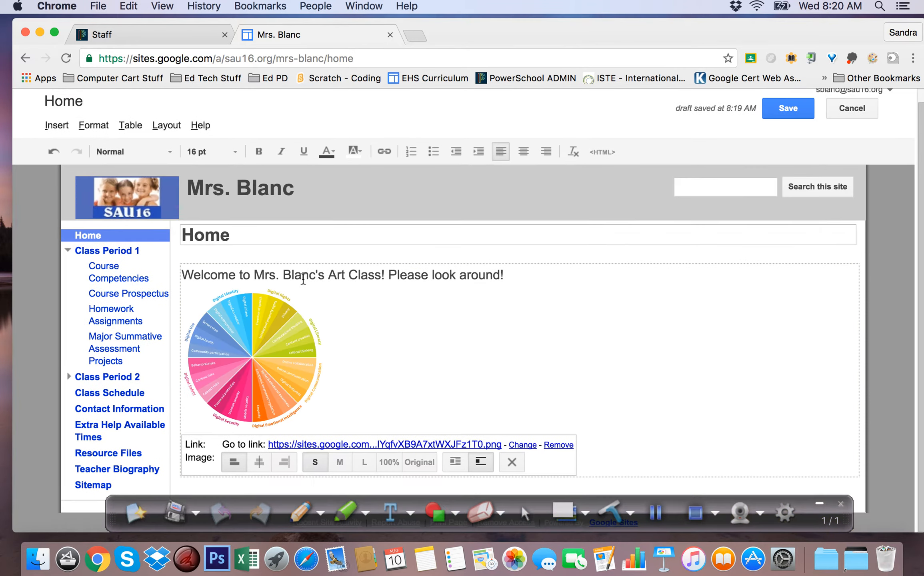
pyautogui.click(338, 462)
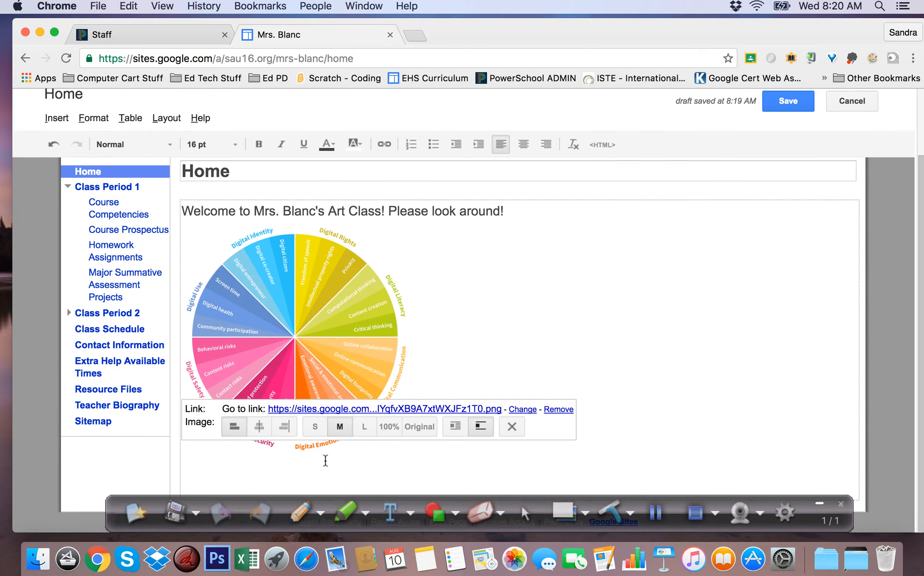
pyautogui.click(365, 431)
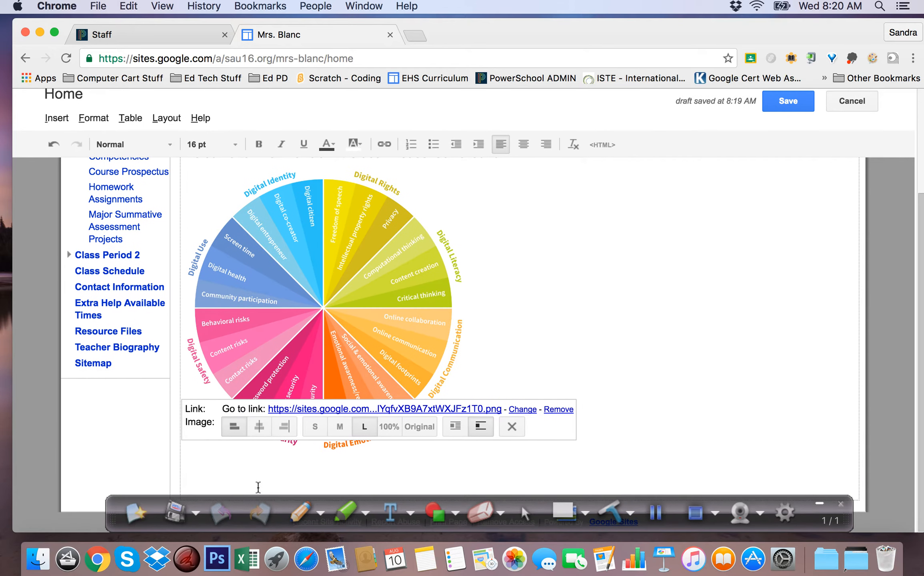
pyautogui.click(260, 426)
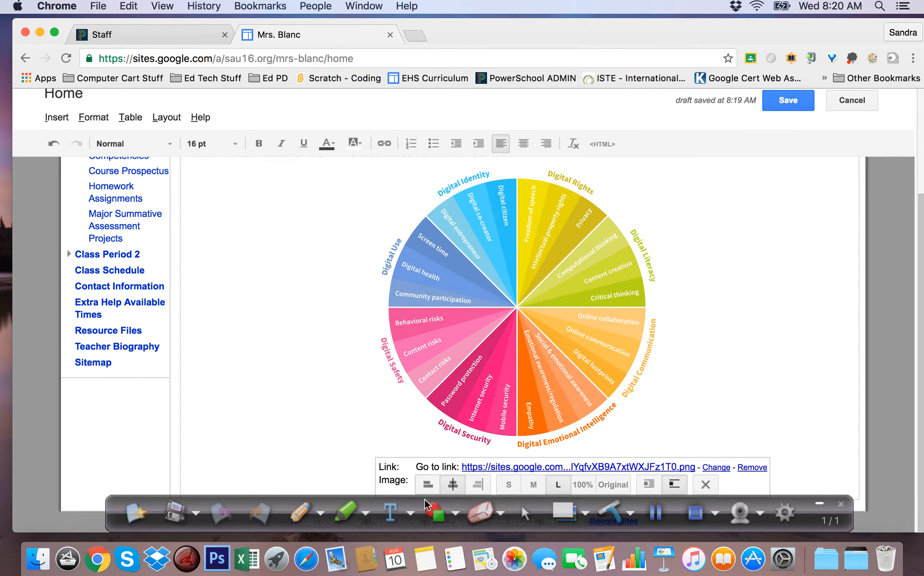
pyautogui.click(427, 486)
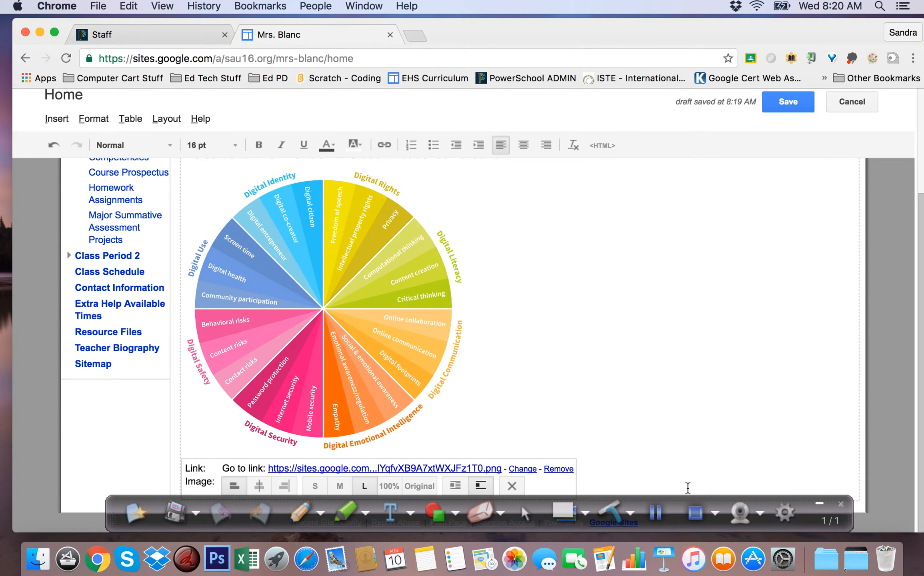
pyautogui.click(655, 513)
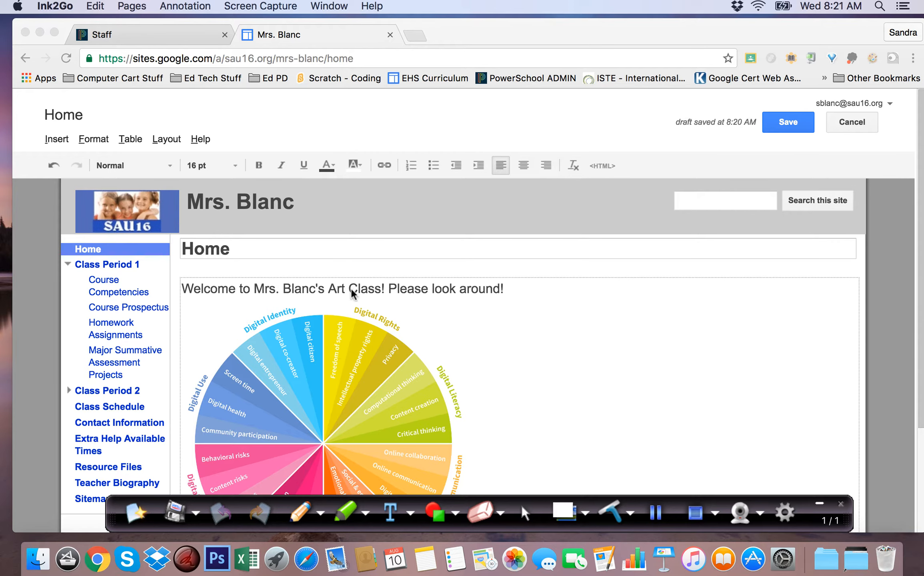
# - Leave the Home page and open the Class Period 1 page
pyautogui.scroll(-3, 429, 315)
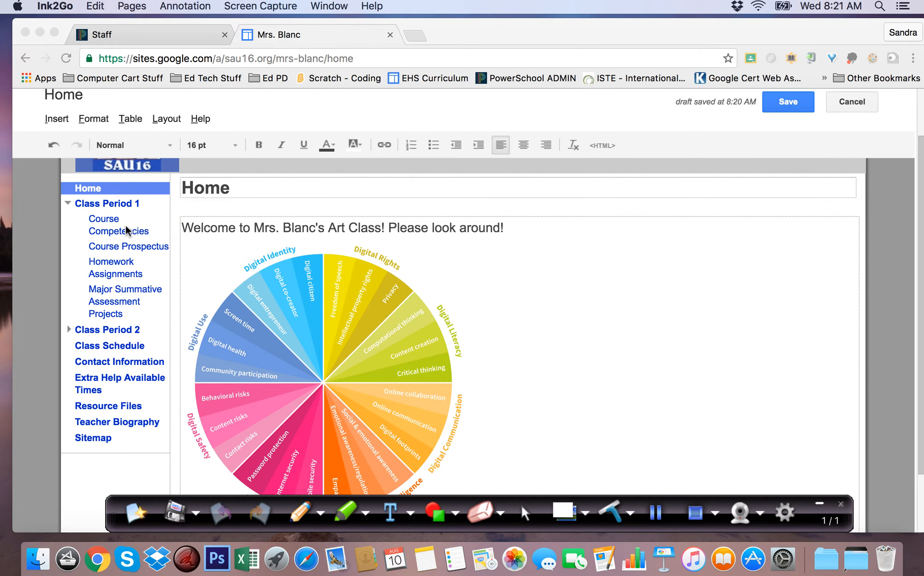
pyautogui.click(99, 221)
pyautogui.click(101, 207)
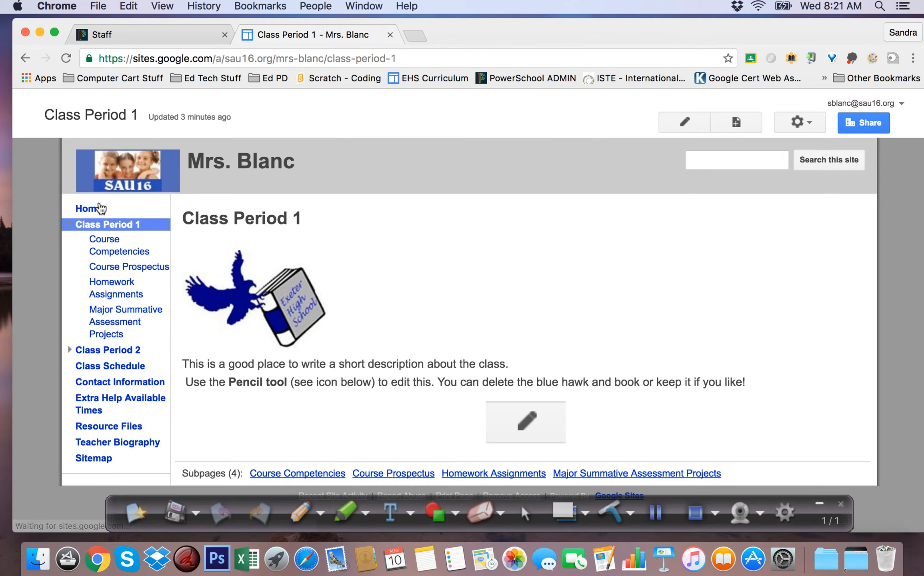
pyautogui.click(645, 513)
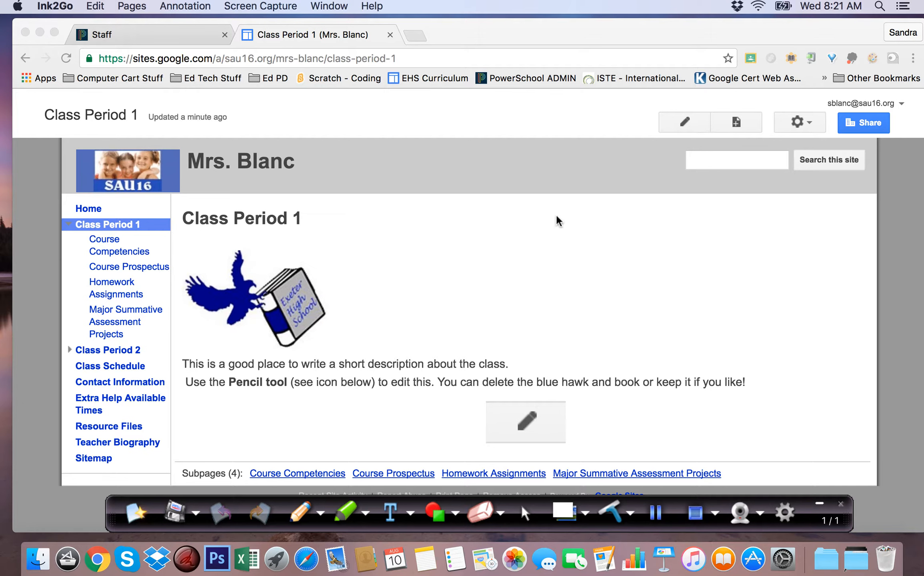
# - Edit the Class Period 1 page, change its title to "Intro to Art Period 1" and save it
pyautogui.click(682, 125)
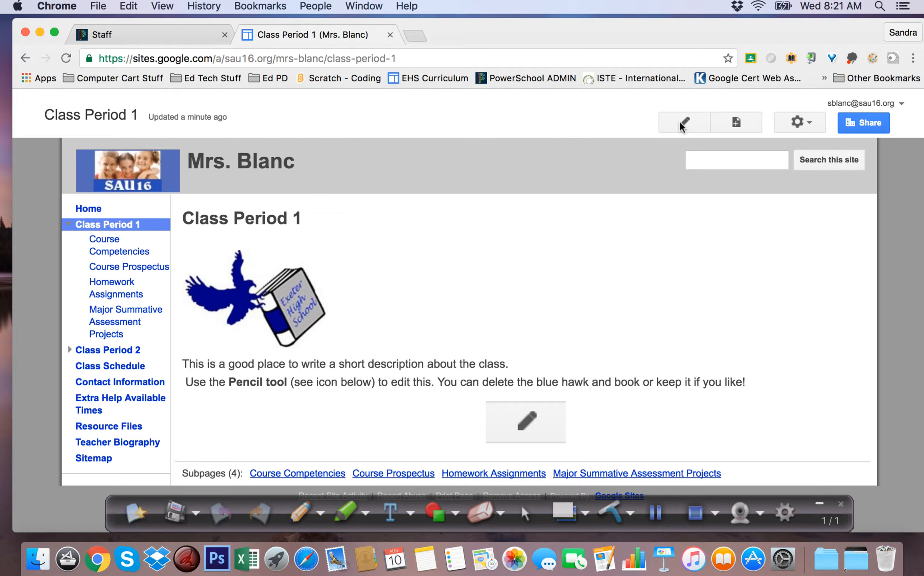
pyautogui.click(682, 126)
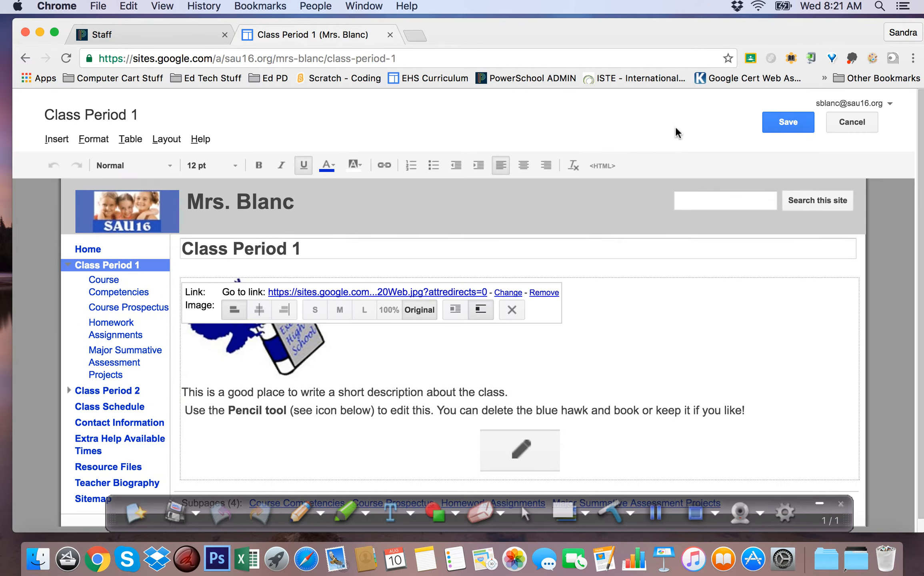
pyautogui.moveTo(310, 249); pyautogui.dragTo(185, 249)
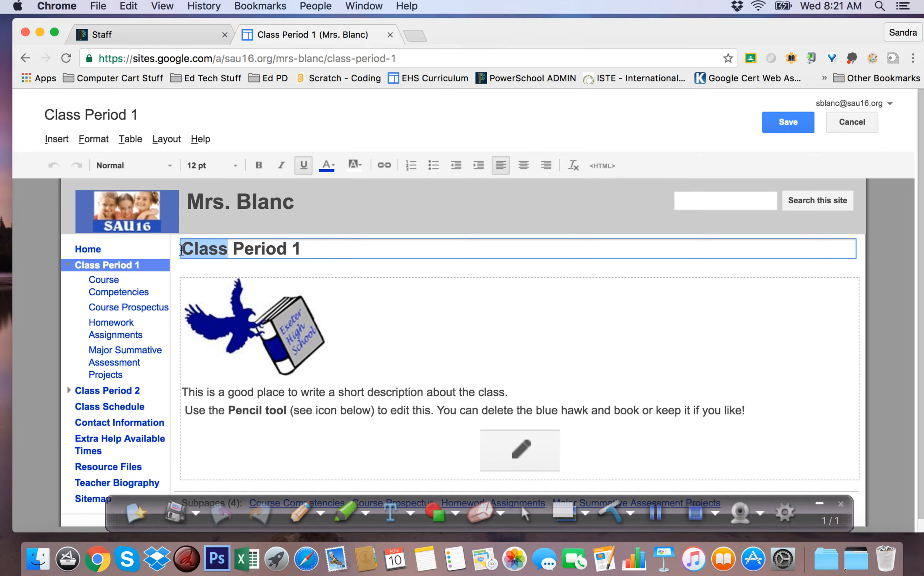
pyautogui.write('Intro to Art')
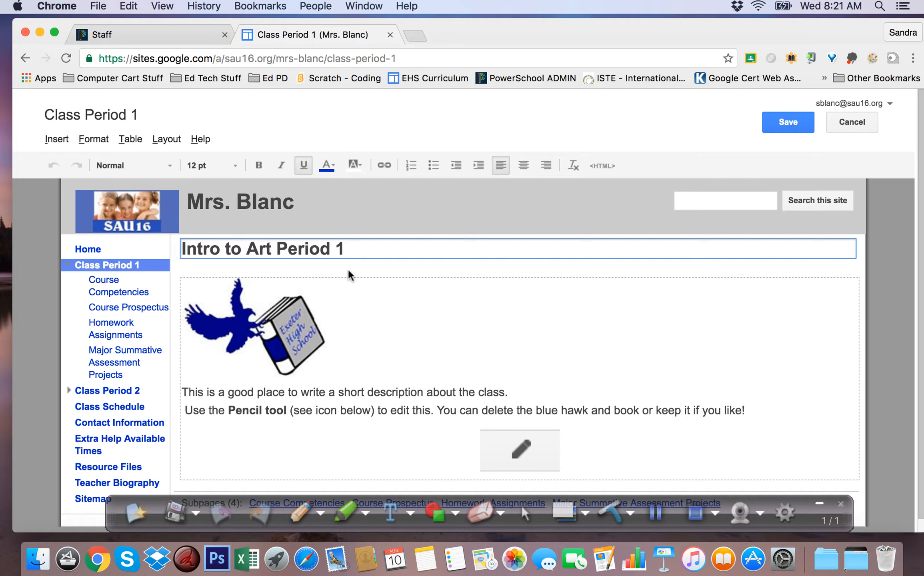
pyautogui.click(789, 122)
pyautogui.click(656, 512)
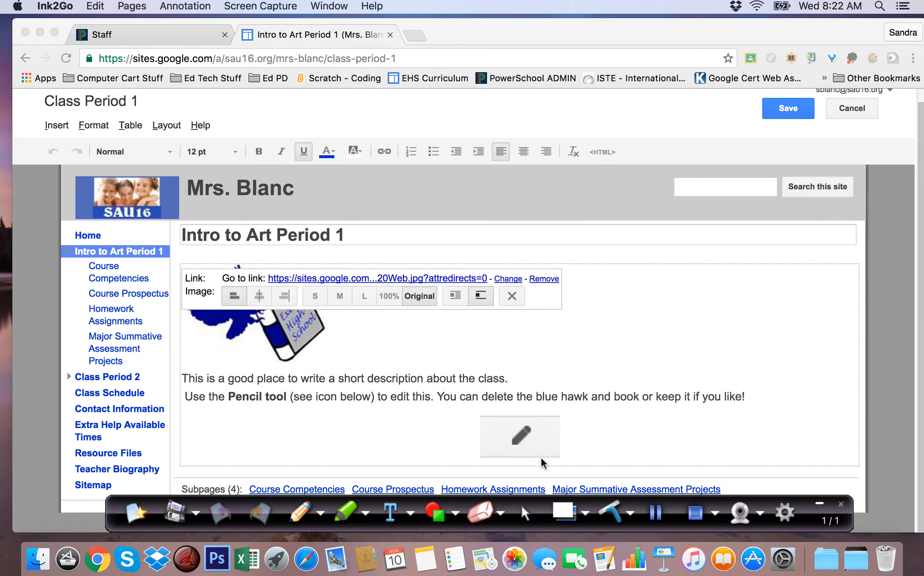
# - Delete the two placeholder text lines and the blue hawk and book image from the Intro to Art Period 1 page
pyautogui.scroll(1, 697, 242)
pyautogui.scroll(-1, 697, 242)
pyautogui.click(630, 394)
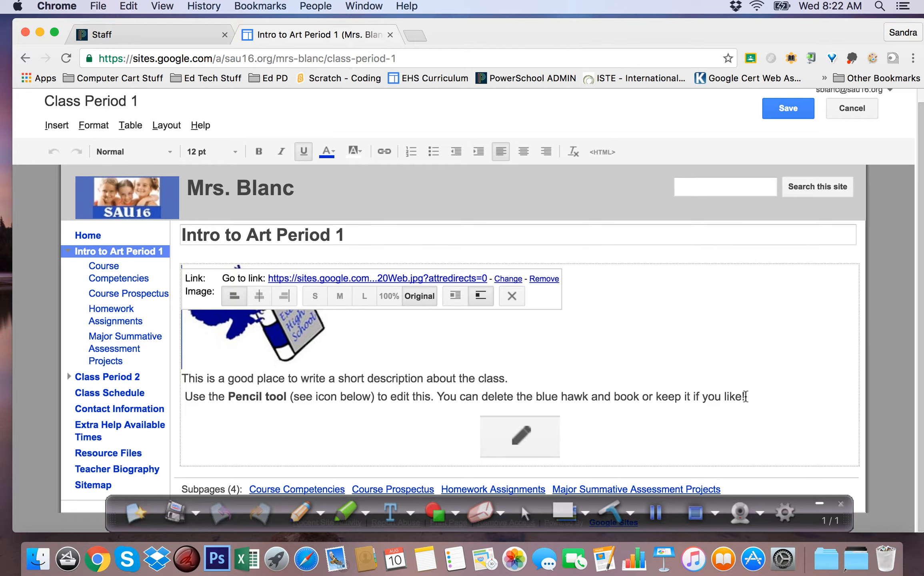
pyautogui.moveTo(745, 396); pyautogui.dragTo(173, 375)
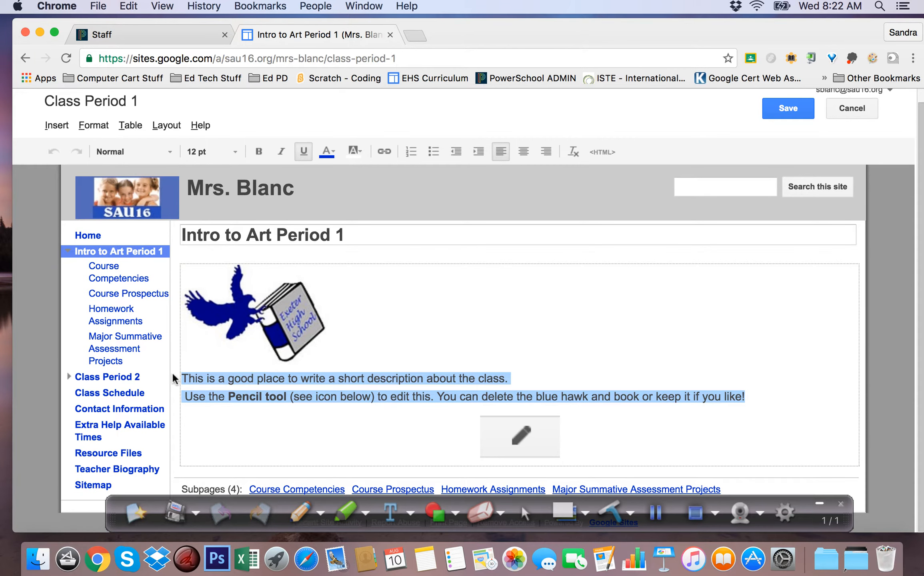
pyautogui.press('BackSpace')
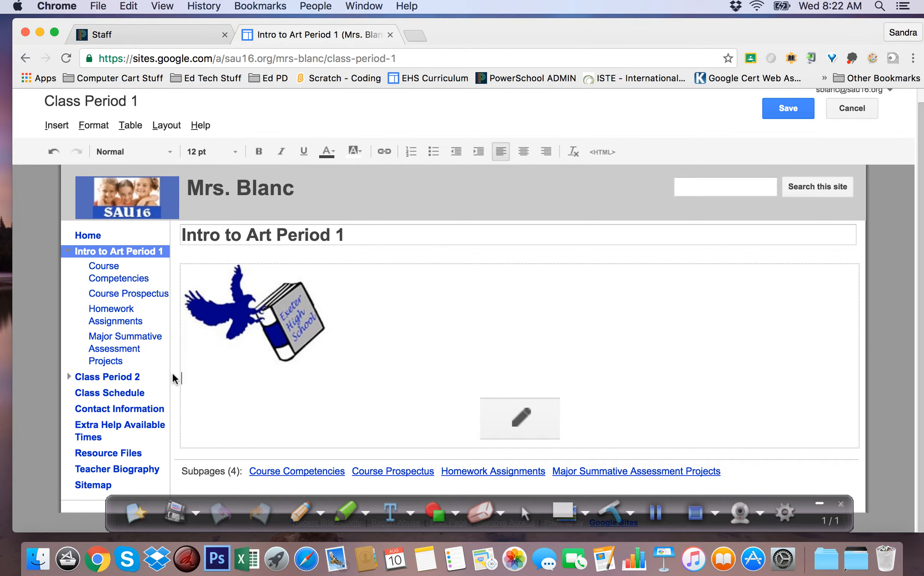
pyautogui.click(282, 326)
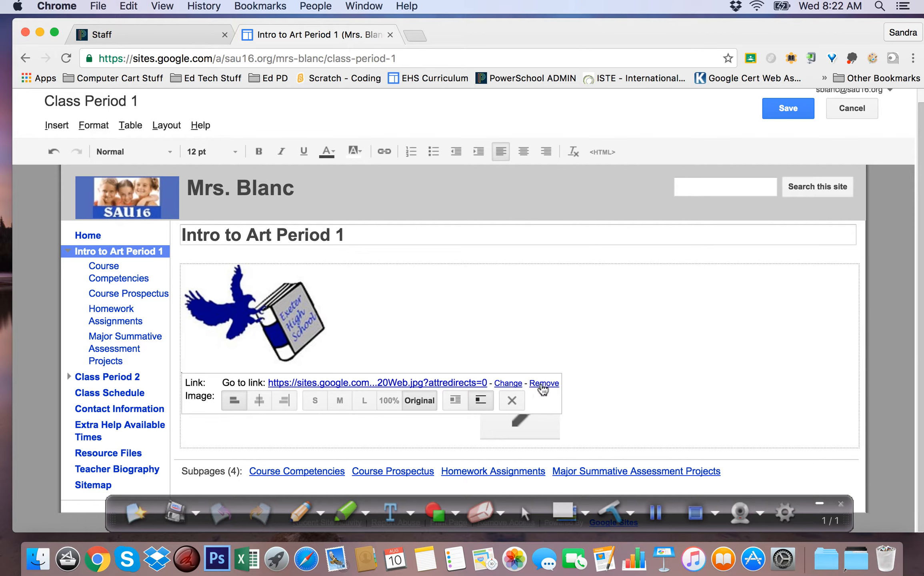
pyautogui.click(512, 400)
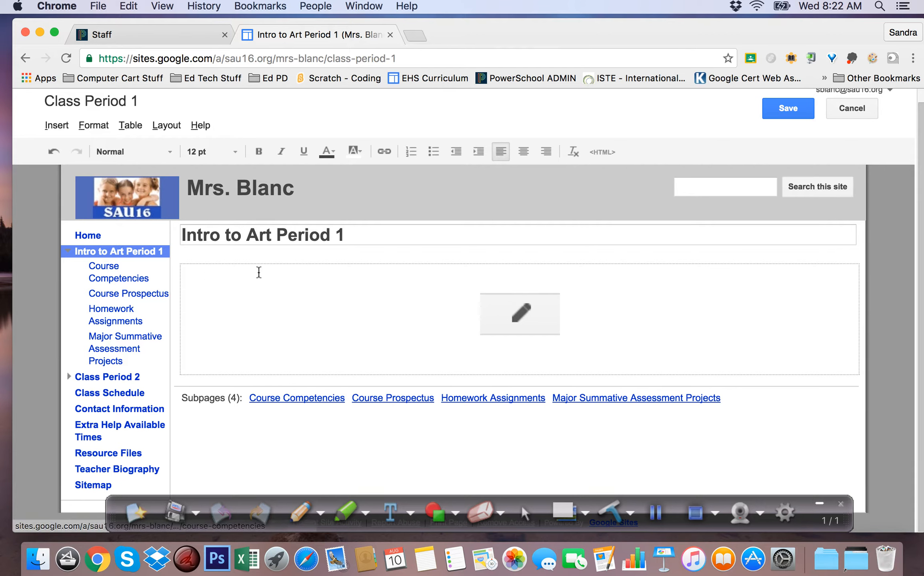
# - Leave the page without saving and attach INTRO COMP CHECK LIST.doc from the Desktop to the Course Competencies page
pyautogui.click(112, 279)
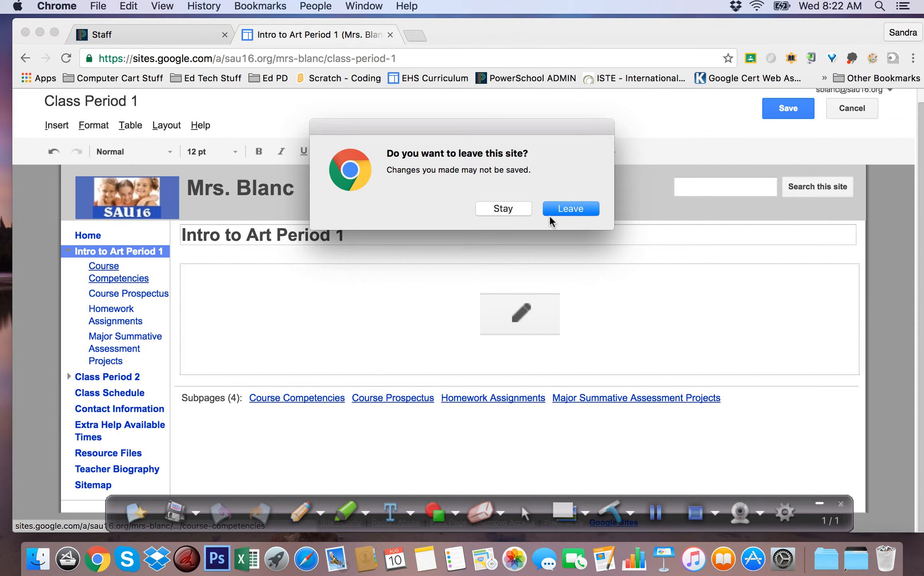
pyautogui.click(571, 210)
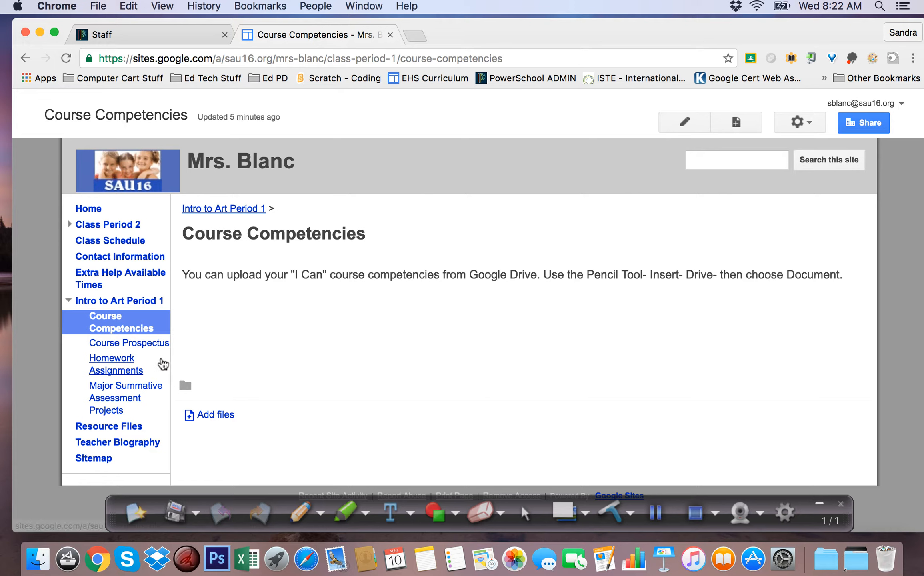
pyautogui.click(201, 420)
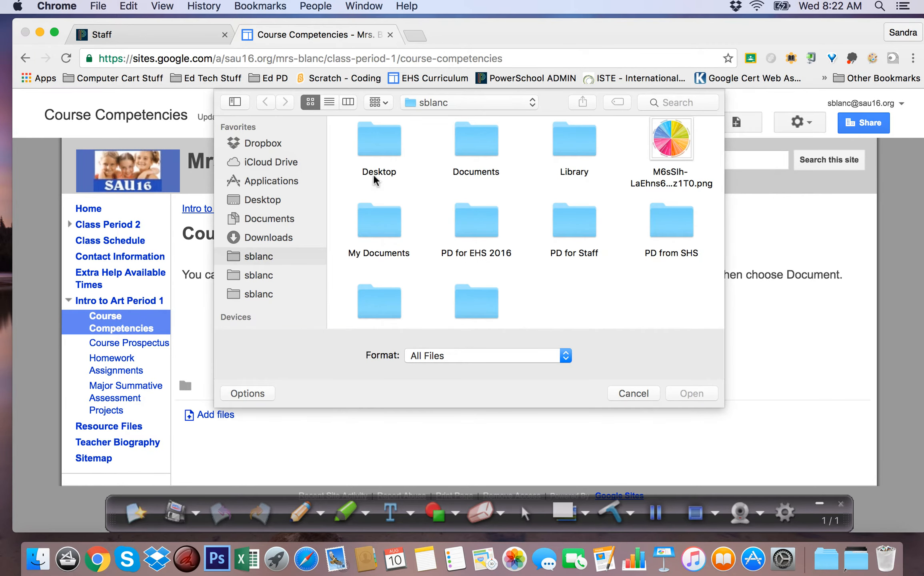
pyautogui.click(366, 138)
pyautogui.doubleClick(366, 139)
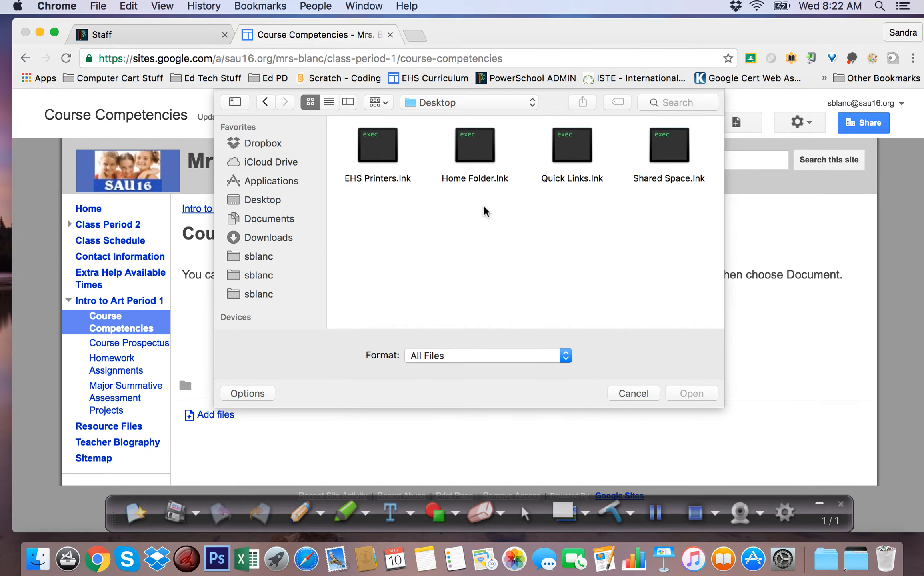
pyautogui.click(258, 201)
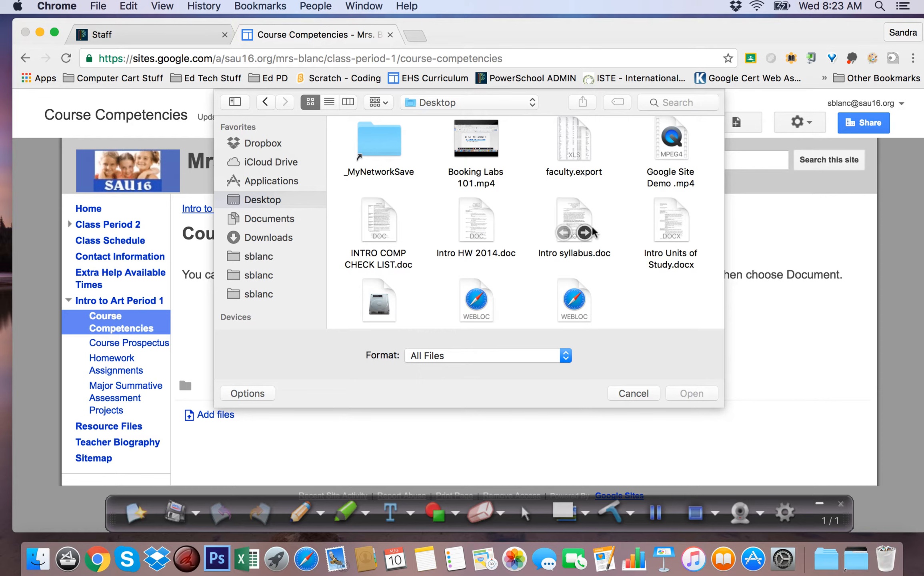
pyautogui.click(379, 224)
pyautogui.click(694, 394)
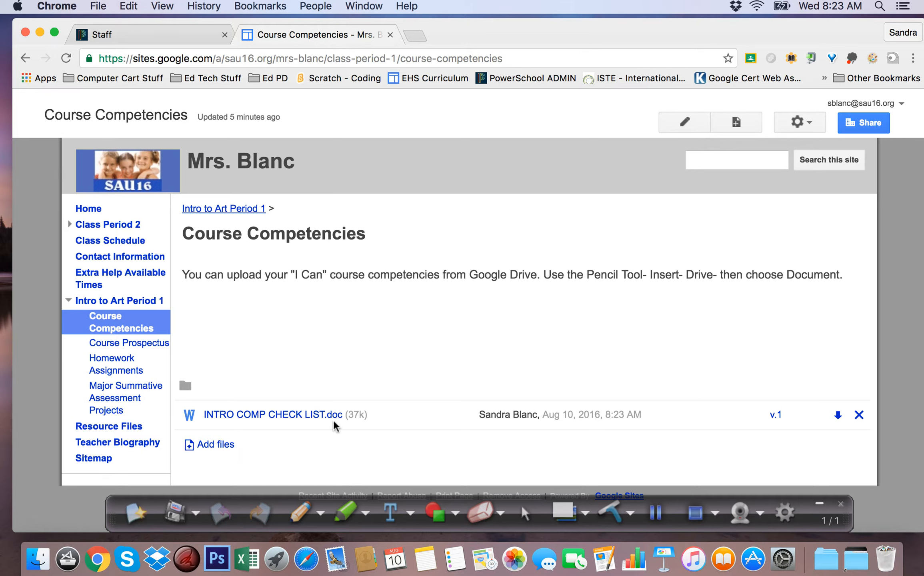
# - Remove the INTRO COMP CHECK LIST.doc attachment from the Course Competencies page and open the Resource Files page
pyautogui.click(656, 516)
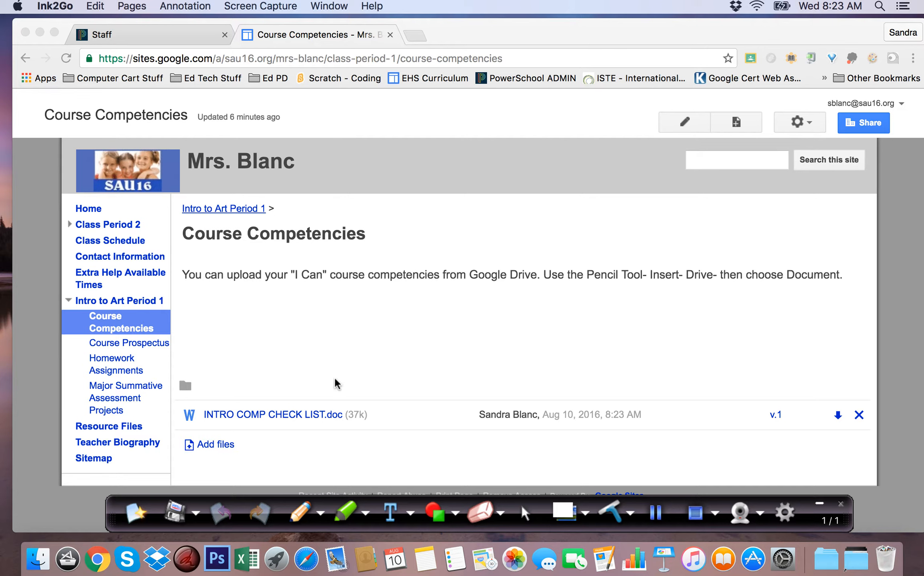
pyautogui.click(859, 417)
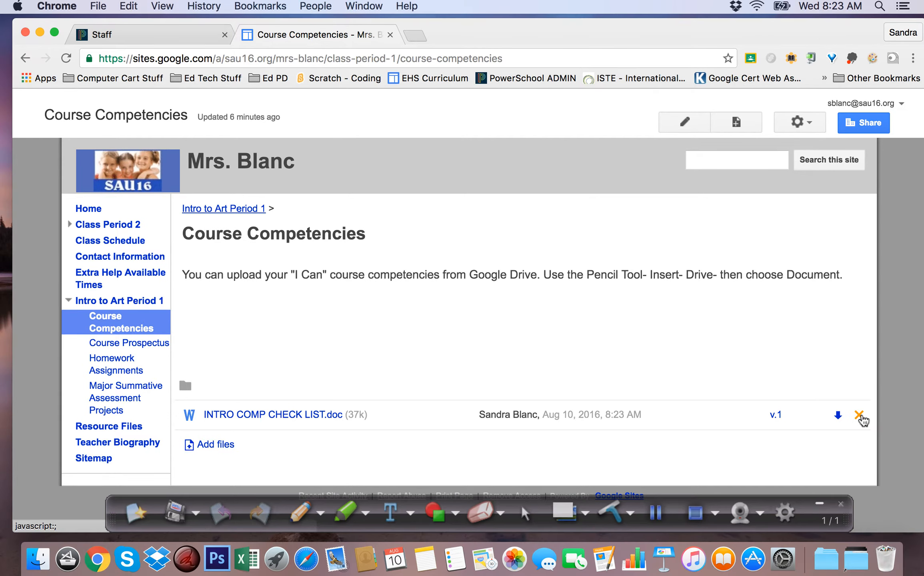
pyautogui.click(859, 416)
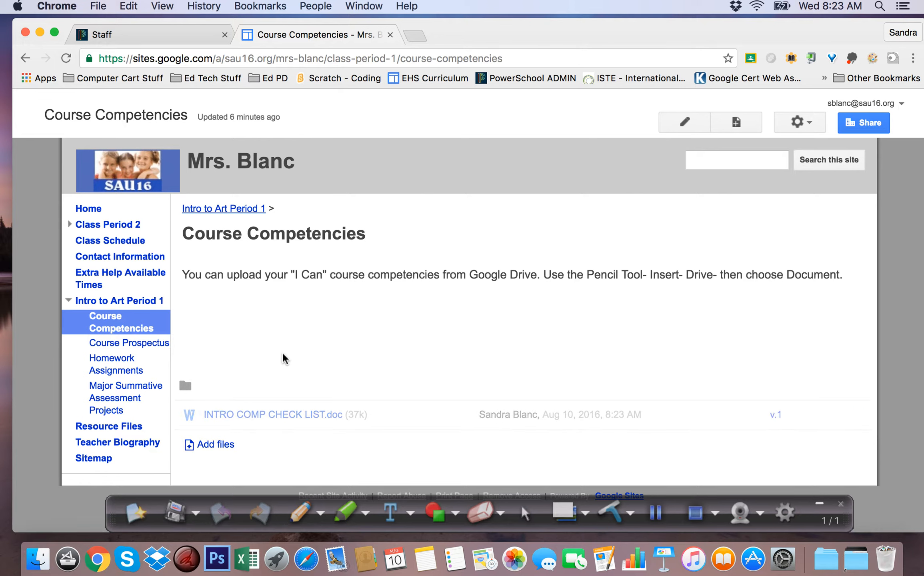
pyautogui.click(103, 428)
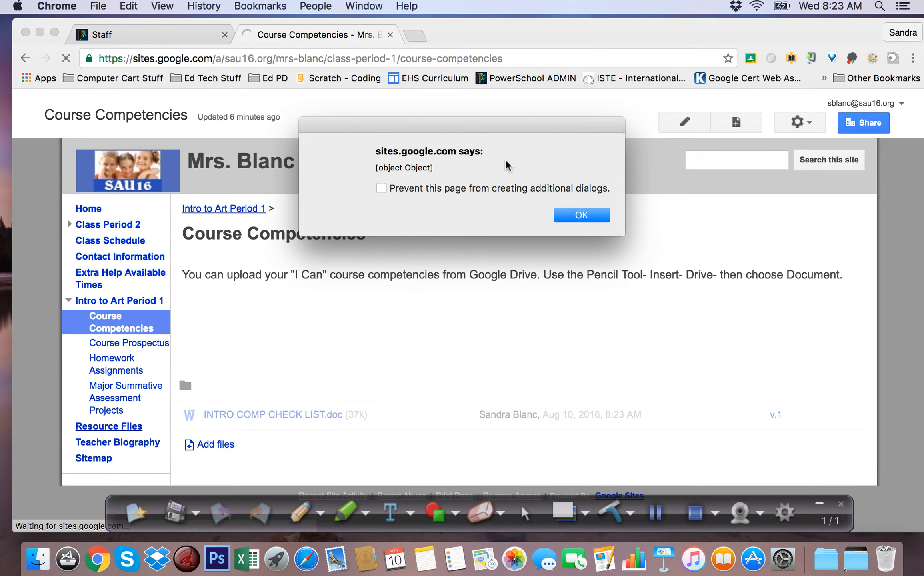
pyautogui.click(576, 214)
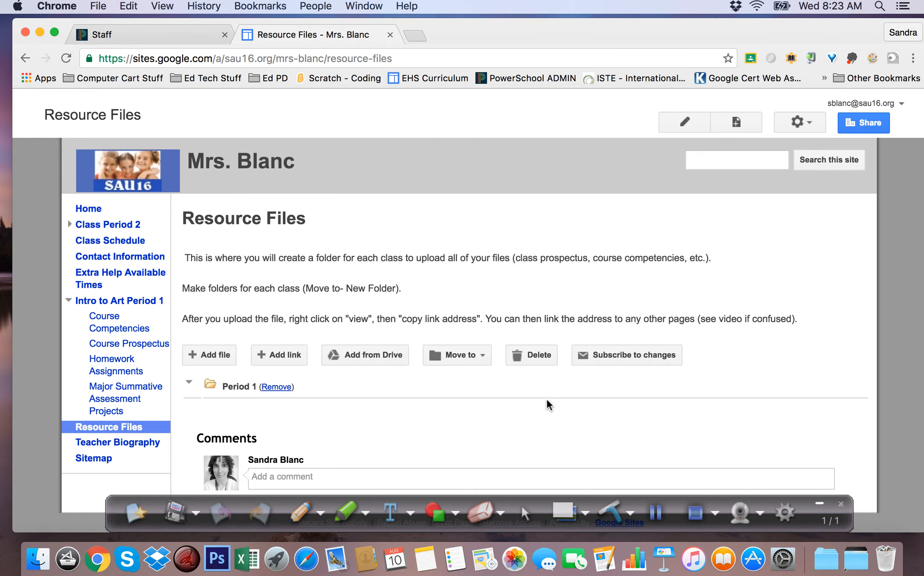
pyautogui.click(813, 122)
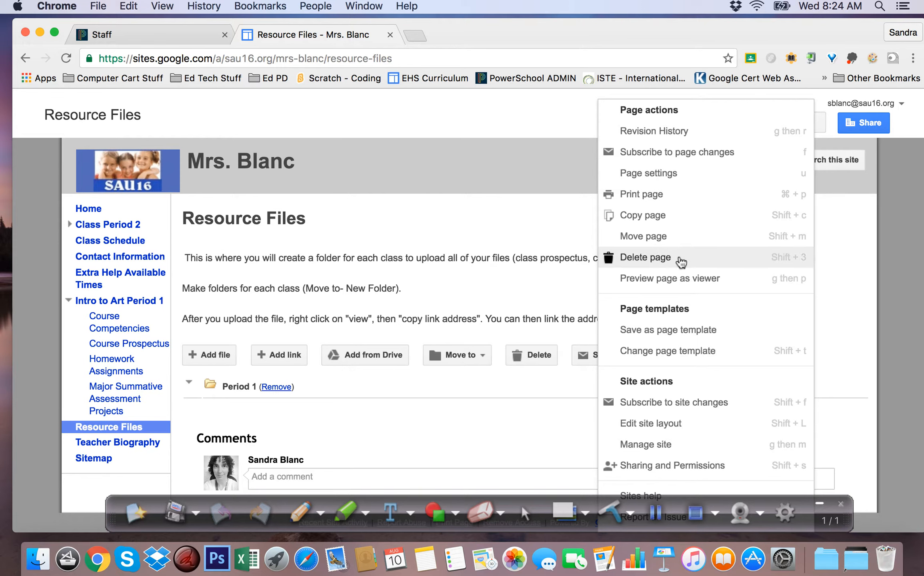
pyautogui.click(859, 279)
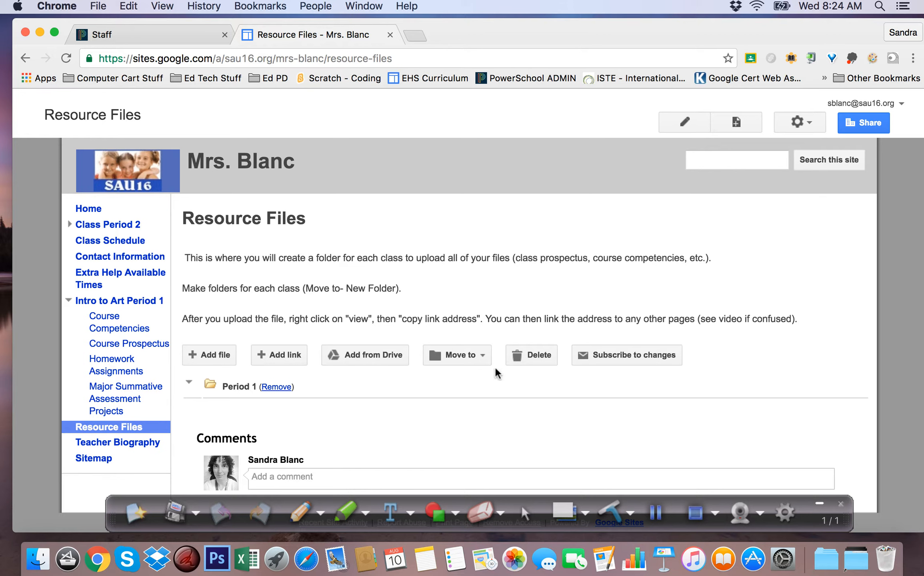
# - Create a new folder named "Period 2" on the Resource Files page
pyautogui.click(482, 356)
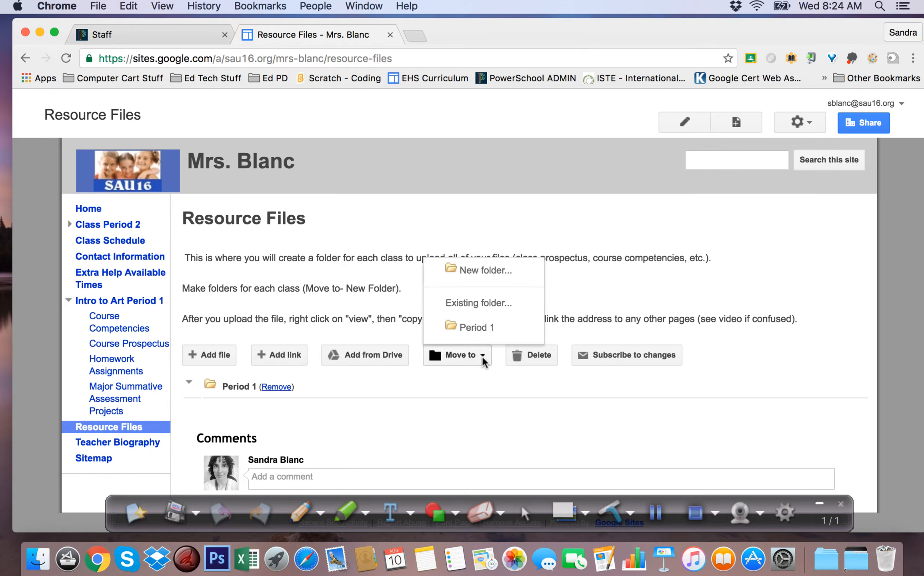
pyautogui.click(480, 305)
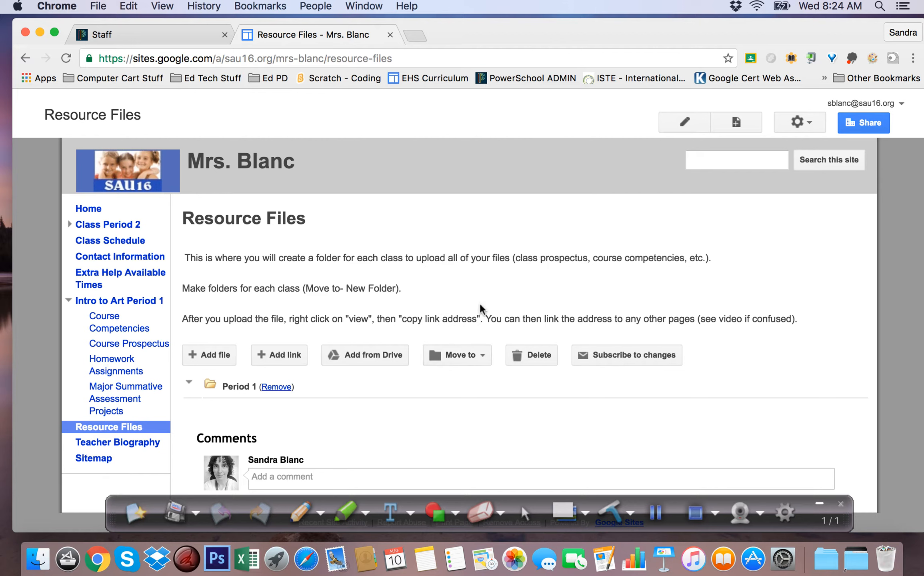
pyautogui.click(483, 356)
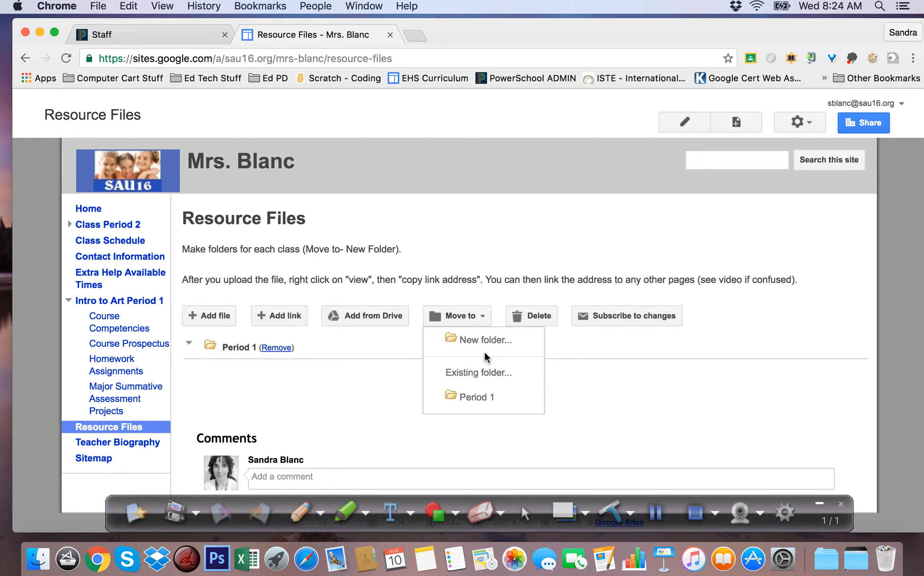
pyautogui.click(484, 342)
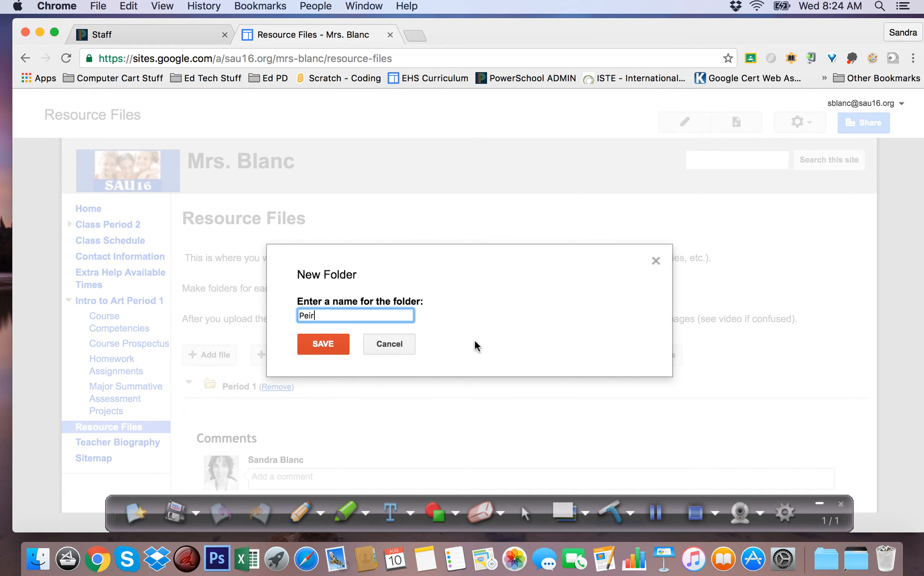
pyautogui.write('Period 2')
pyautogui.click(335, 347)
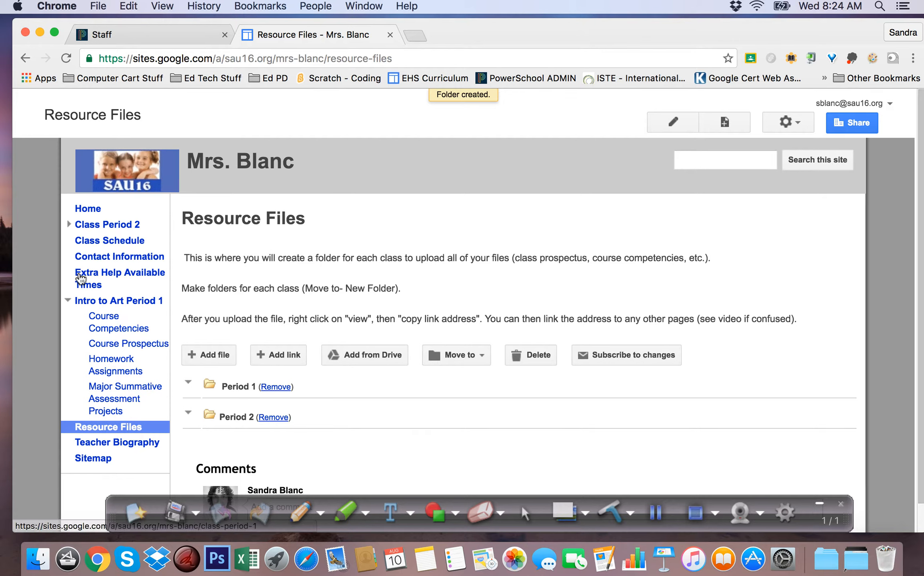
# - Upload INTRO COMP CHECK LIST.doc, Intro HW 2014.doc, Intro syllabus.doc and Intro Units of Study.docx from the Desktop to Resource Files
pyautogui.click(68, 223)
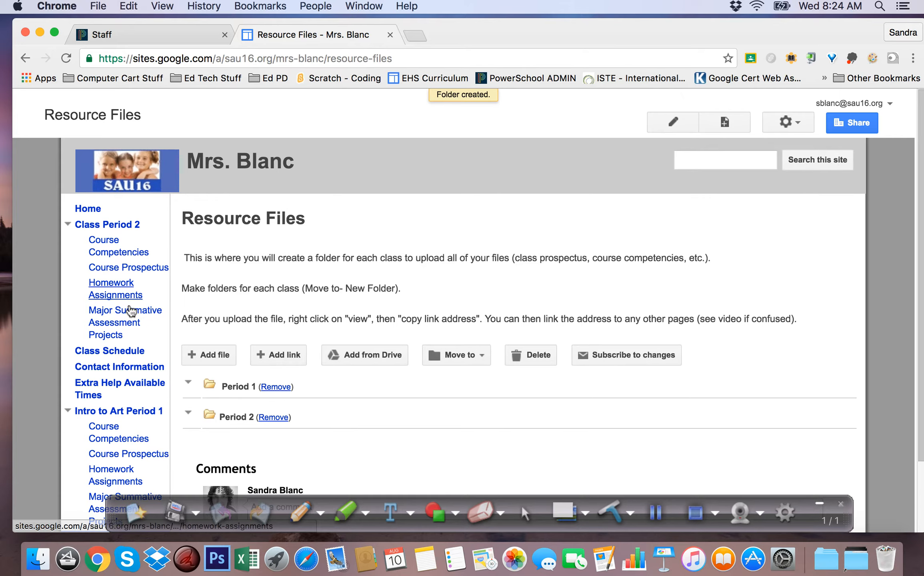
pyautogui.scroll(-3, 399, 351)
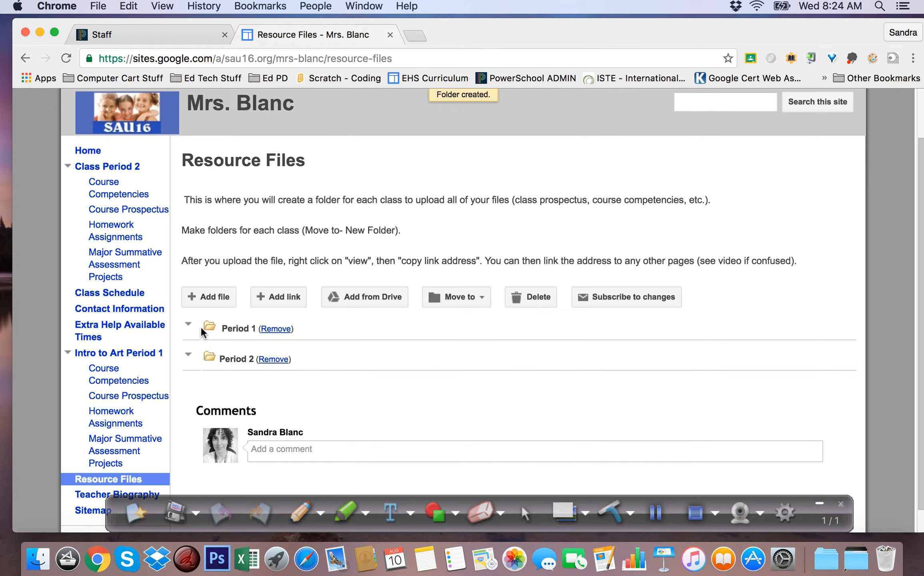
pyautogui.click(209, 300)
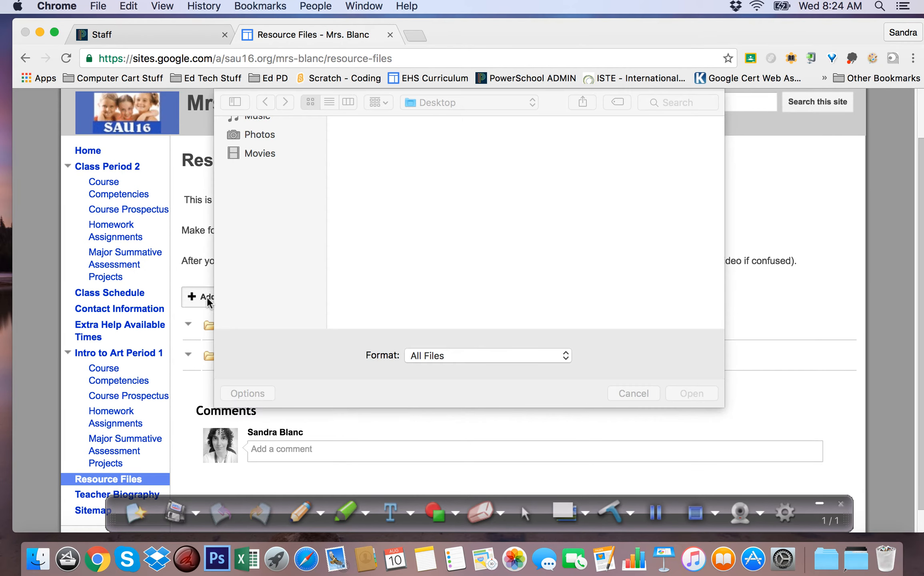
pyautogui.click(387, 239)
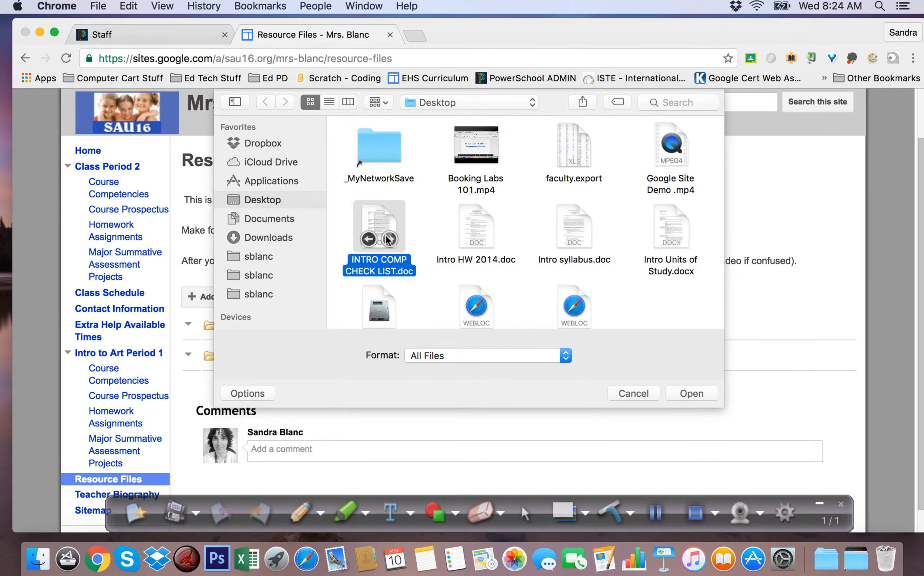
pyautogui.keyDown('super'); pyautogui.click(459, 225); pyautogui.keyUp('super')
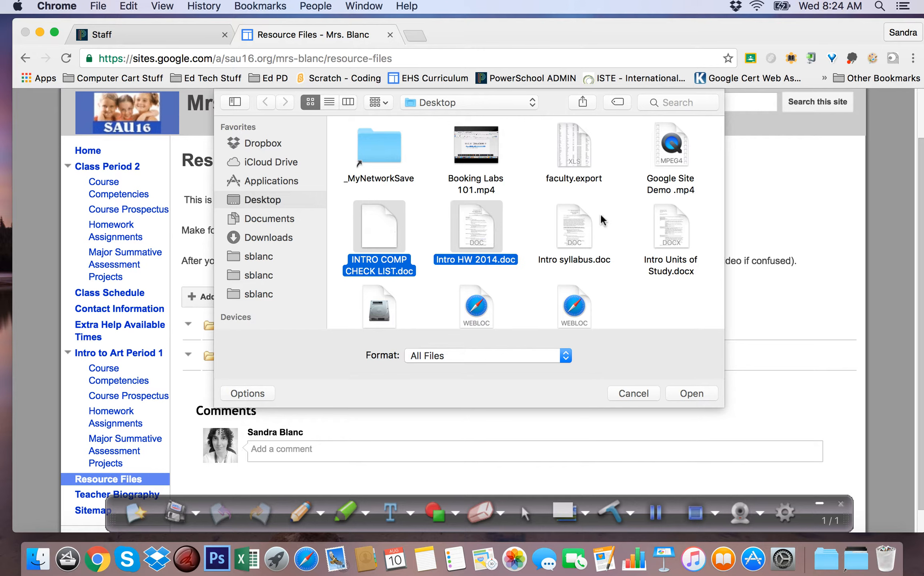
pyautogui.keyDown('super'); pyautogui.click(567, 224); pyautogui.keyUp('super')
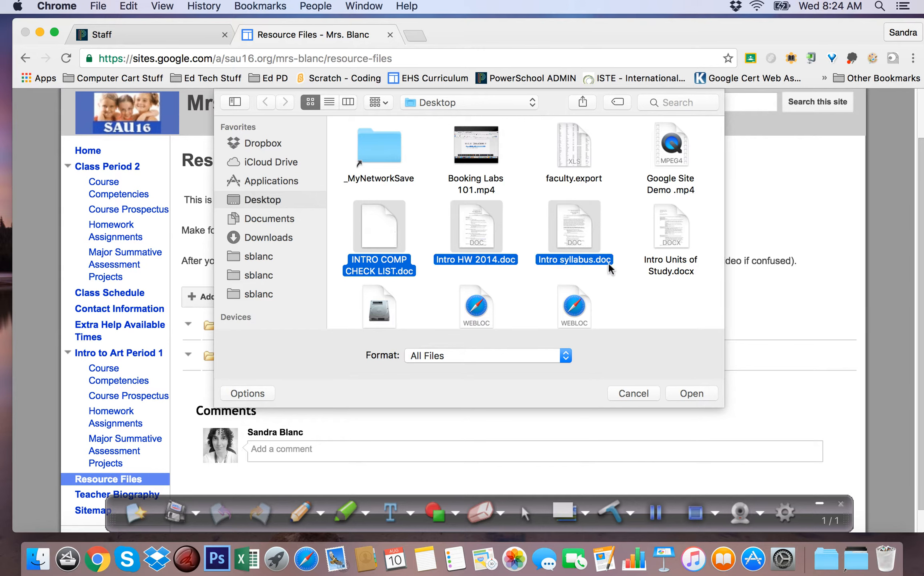
pyautogui.keyDown('super'); pyautogui.click(661, 216); pyautogui.keyUp('super')
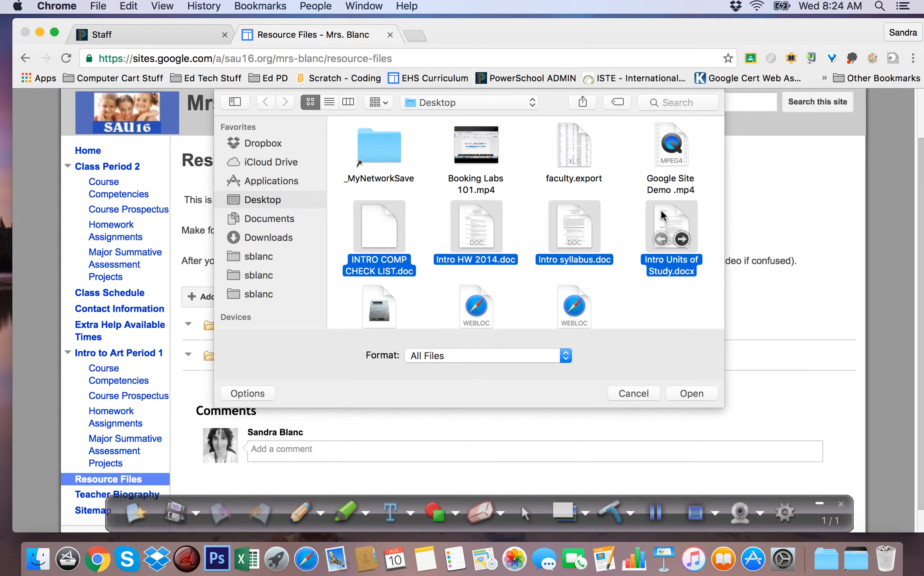
pyautogui.click(693, 393)
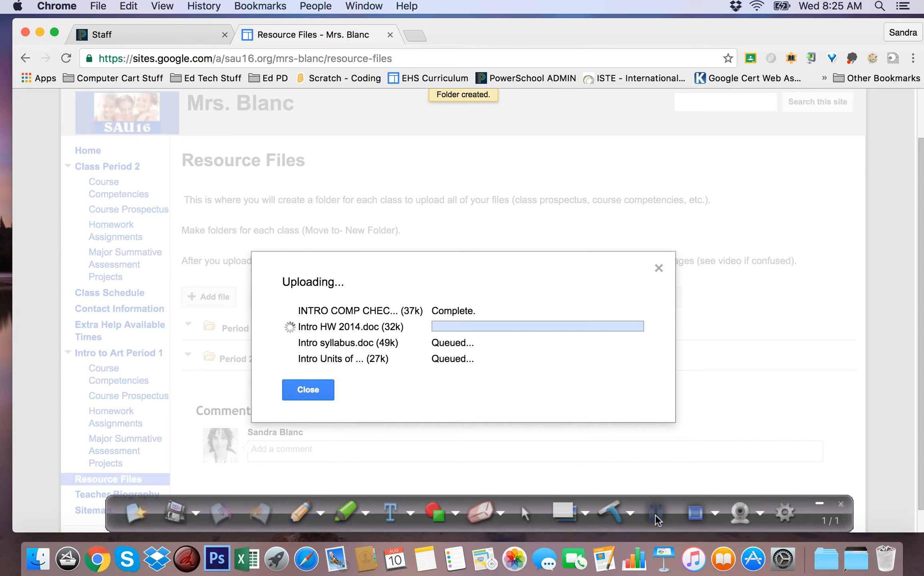
pyautogui.click(656, 514)
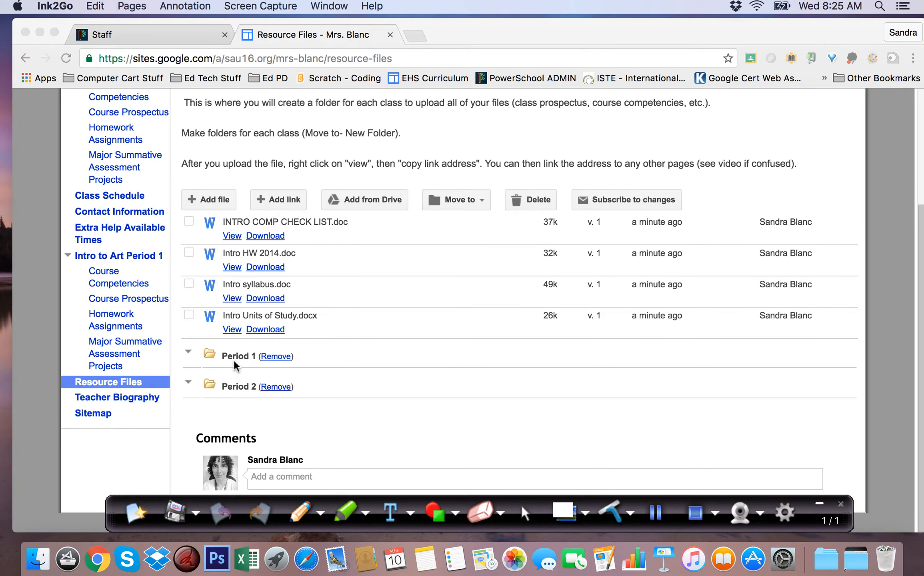
# - Move all four uploaded Intro documents into the existing Period 1 folder
pyautogui.click(188, 222)
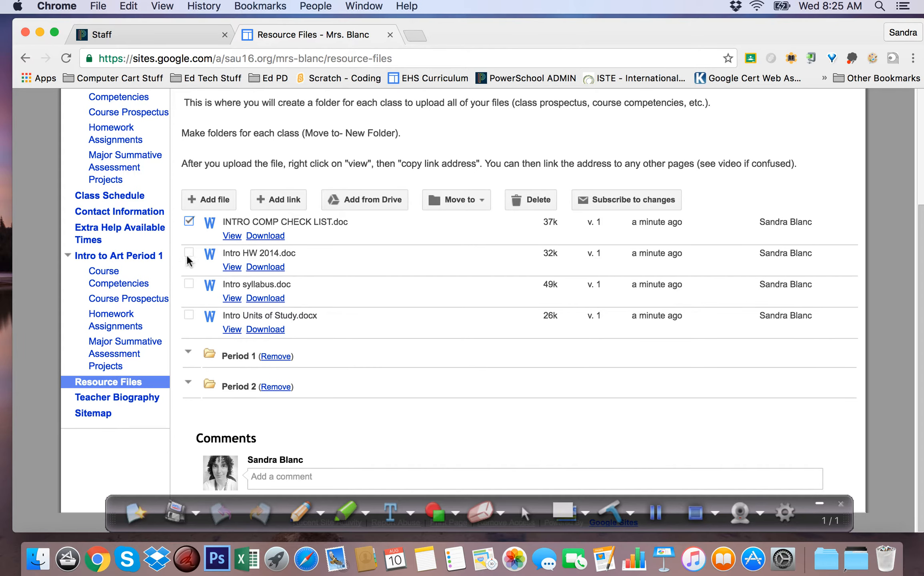
pyautogui.click(188, 253)
pyautogui.click(188, 284)
pyautogui.click(188, 315)
pyautogui.click(478, 199)
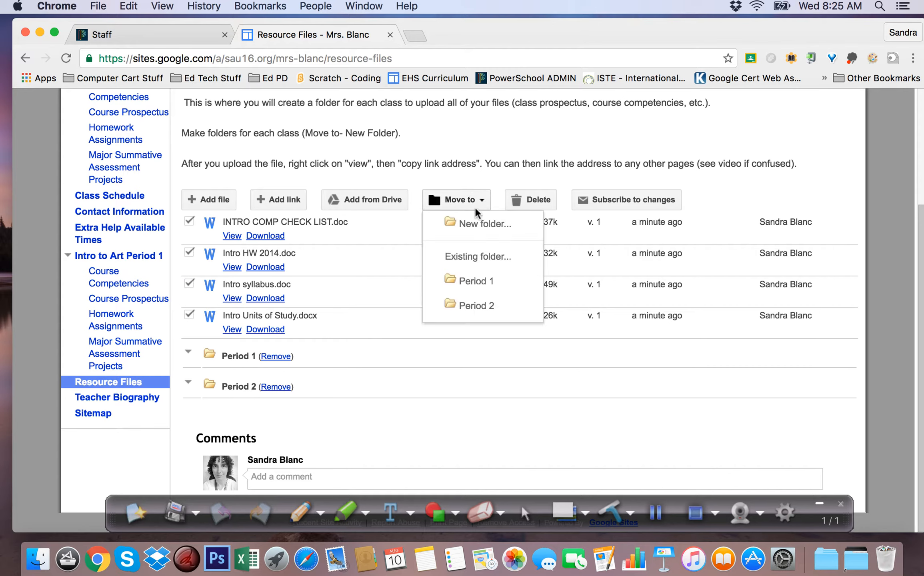
pyautogui.click(470, 282)
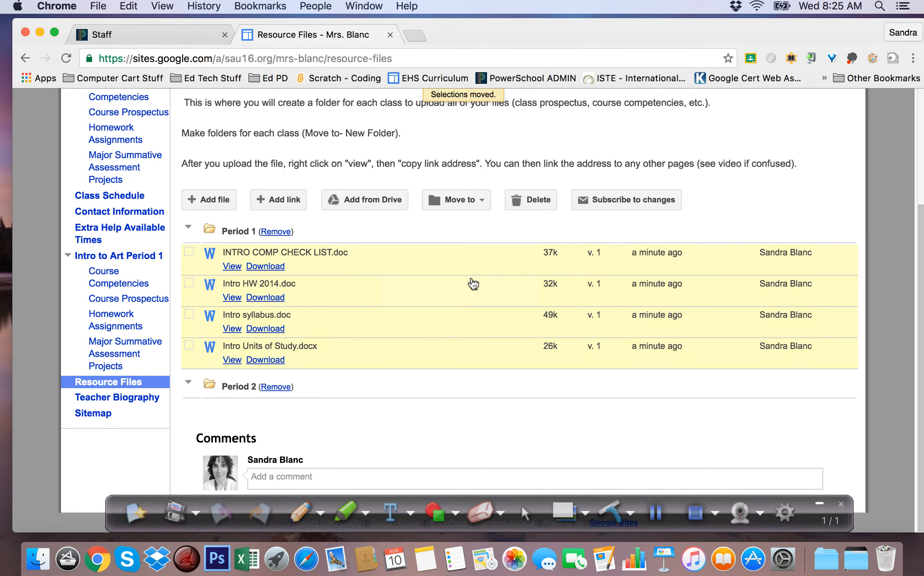
# - Collapse the Period 1 folder and expand it again to review its files
pyautogui.click(187, 230)
pyautogui.click(188, 300)
pyautogui.click(188, 299)
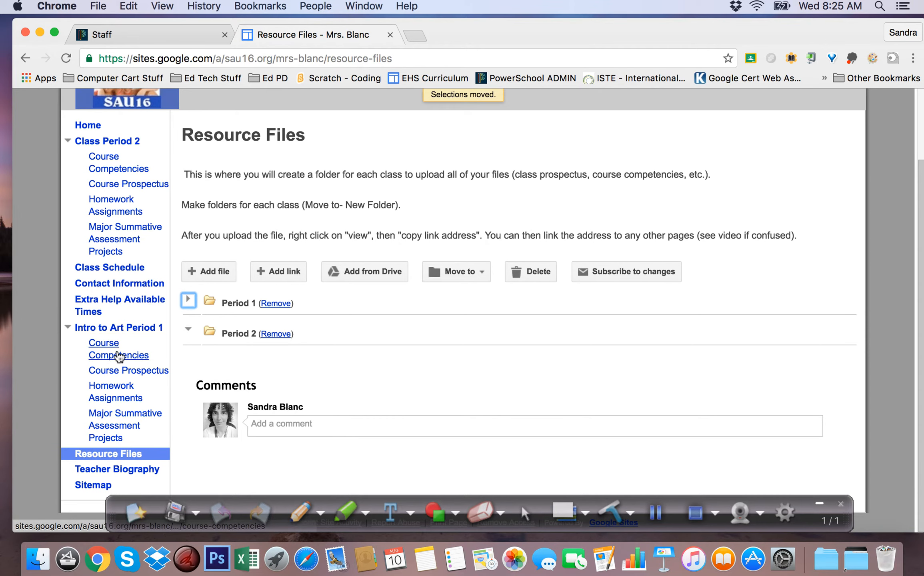
pyautogui.click(189, 300)
pyautogui.scroll(-3, 484, 322)
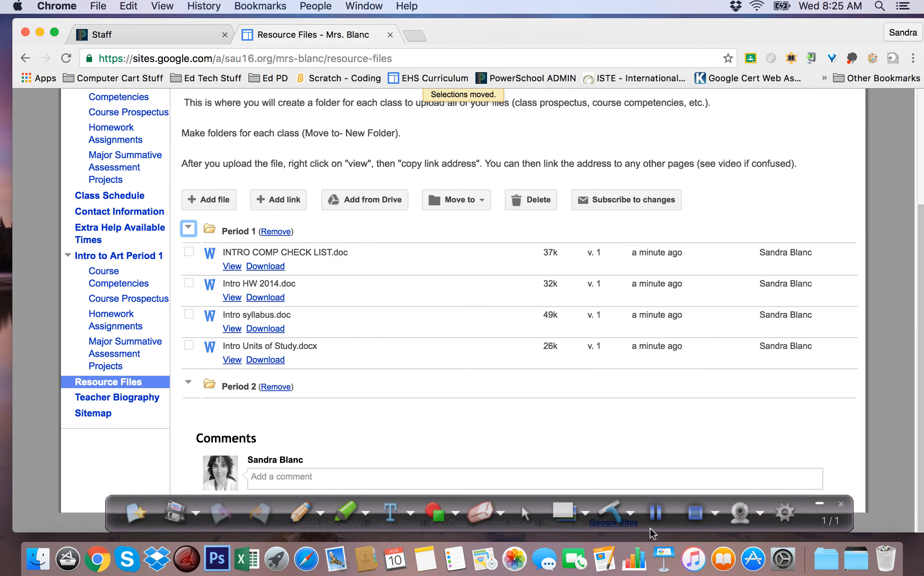
pyautogui.click(656, 515)
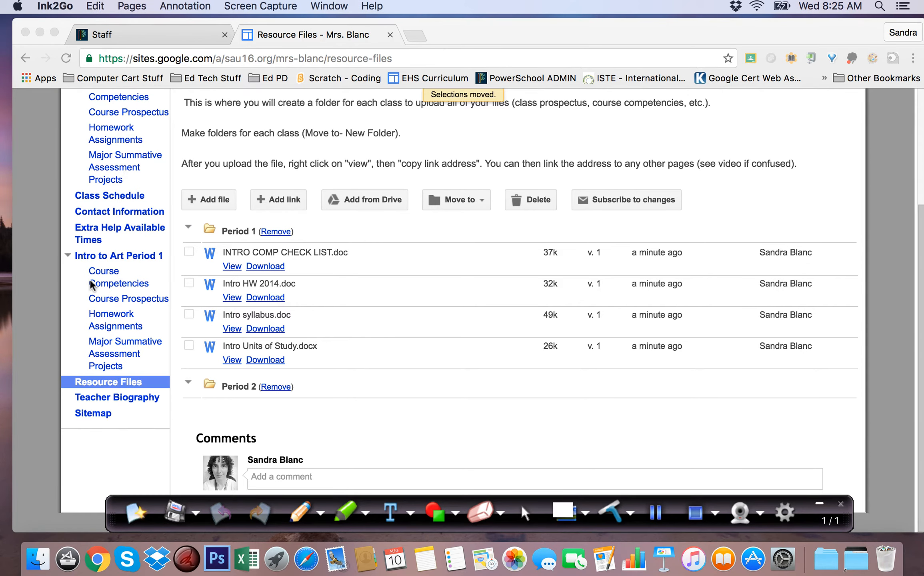
# - Copy the view link address of INTRO COMP CHECK LIST.doc and open the Course Competencies page under Intro to Art Period 1
pyautogui.rightClick(231, 266)
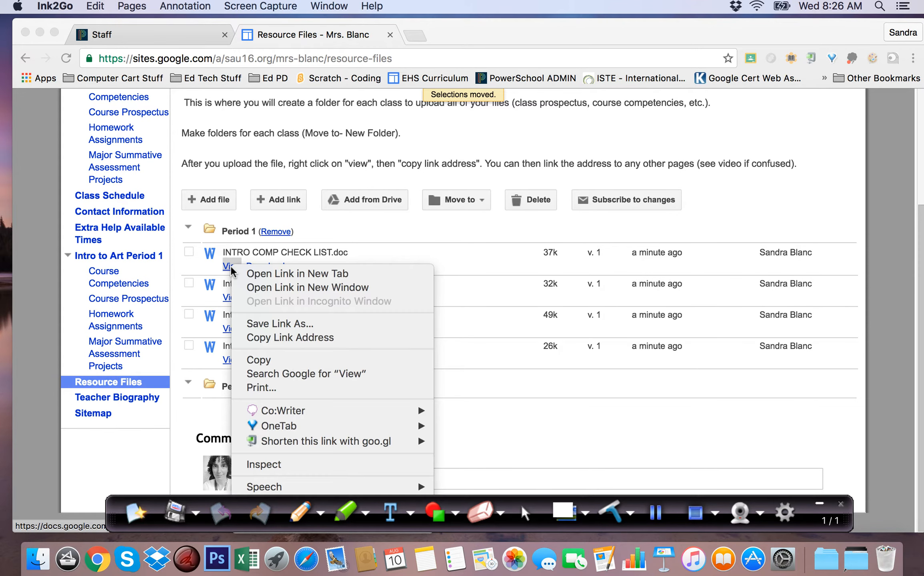
pyautogui.click(262, 339)
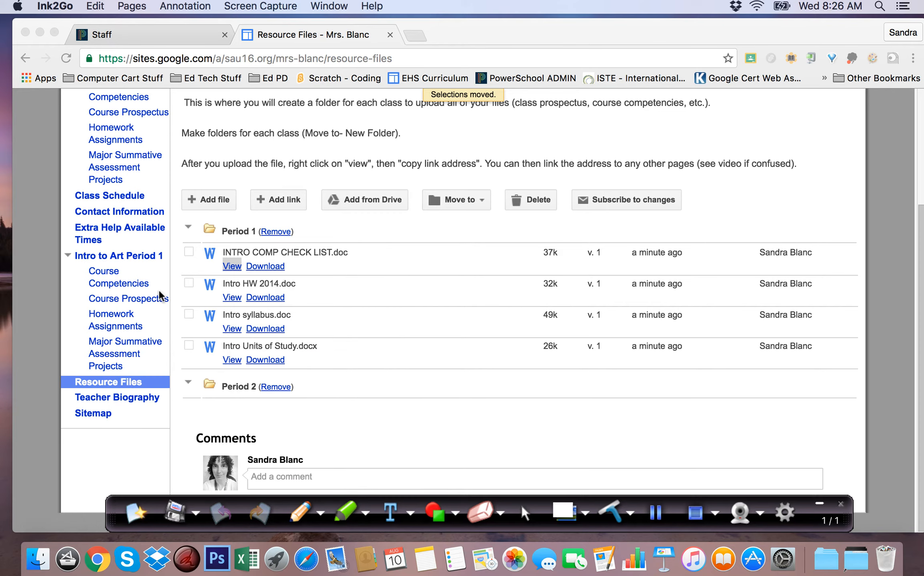
pyautogui.click(109, 279)
pyautogui.click(105, 276)
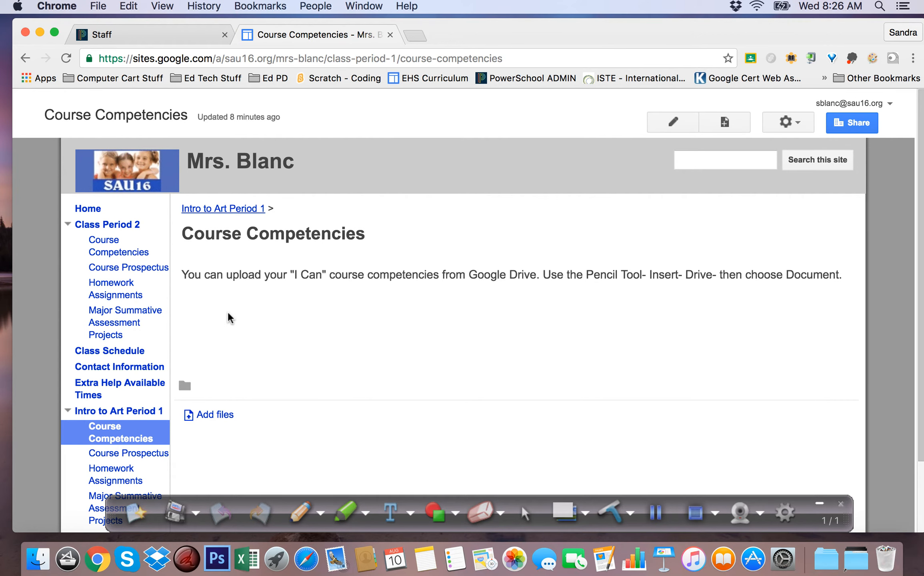
# - Edit the Course Competencies page and replace its placeholder text with "Please click here for Intro to Art competencies."
pyautogui.click(673, 123)
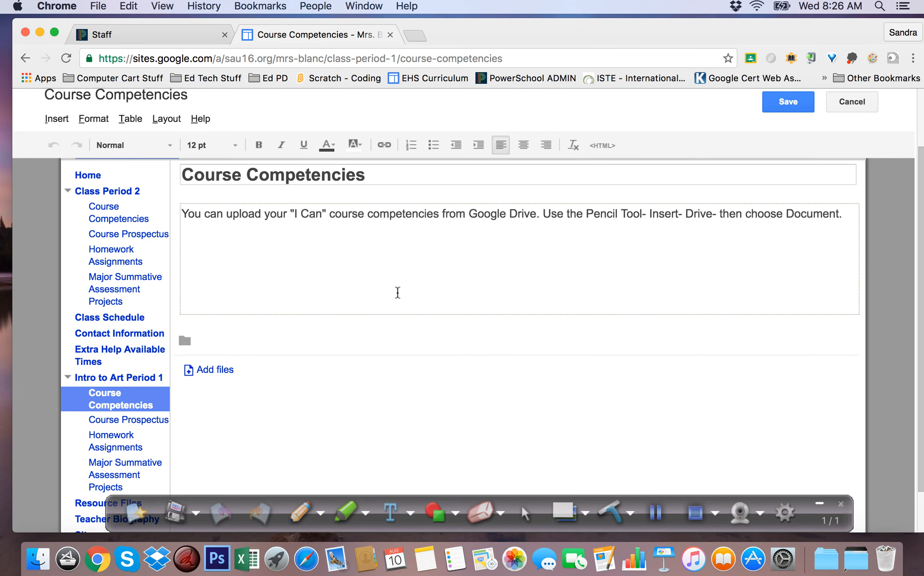
pyautogui.moveTo(843, 212); pyautogui.dragTo(219, 204)
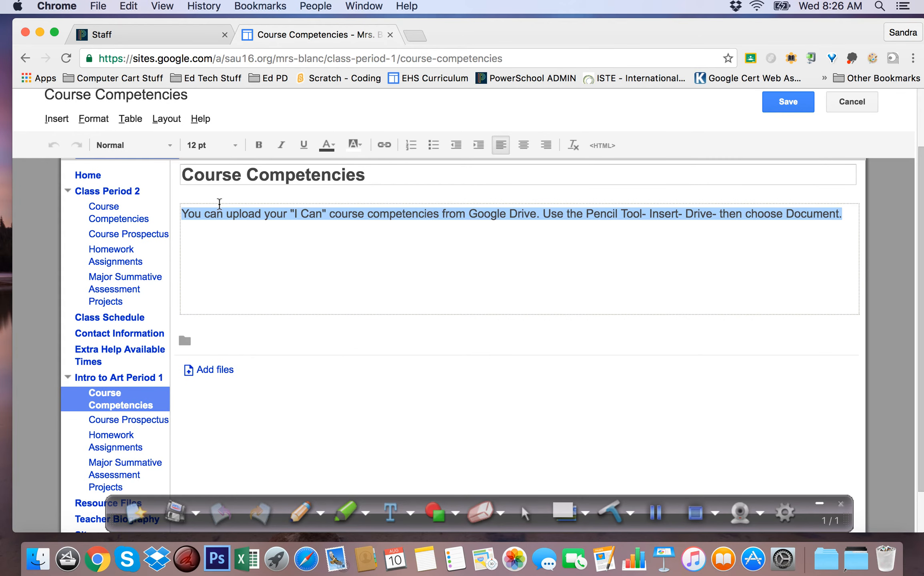
pyautogui.press('BackSpace')
pyautogui.write('Please click here for Intro ')
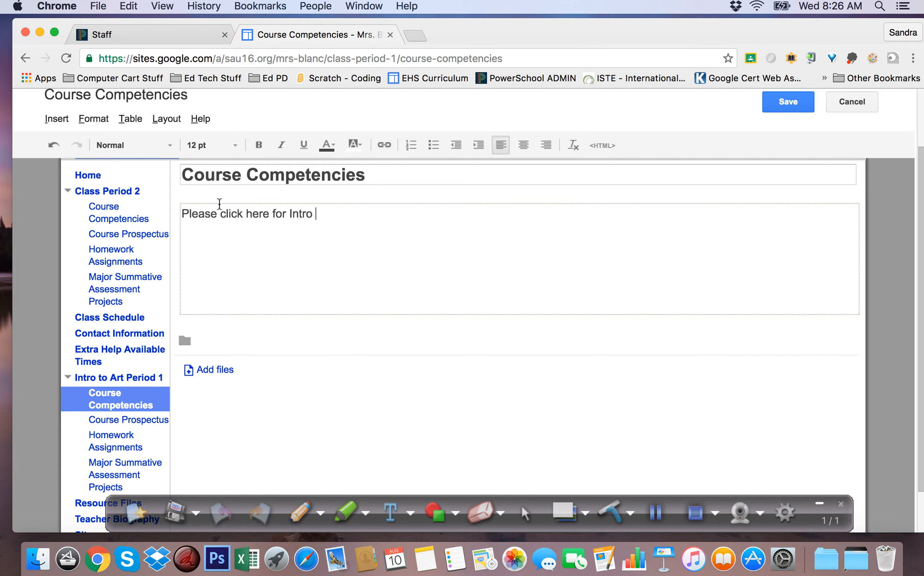
pyautogui.write('to arArt competeencies.')
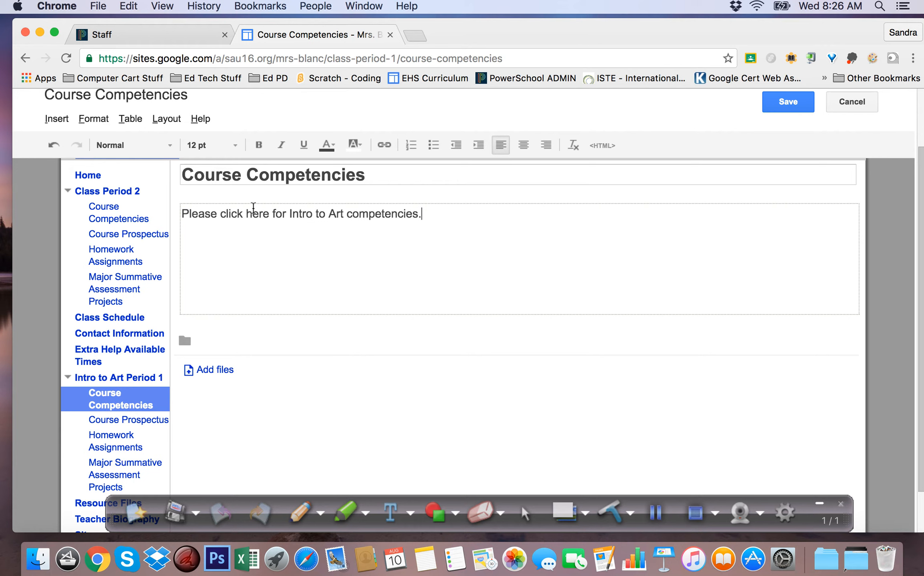
# - Link the word "here" to the copied checklist web address and save the Course Competencies page
pyautogui.doubleClick(264, 214)
pyautogui.click(383, 151)
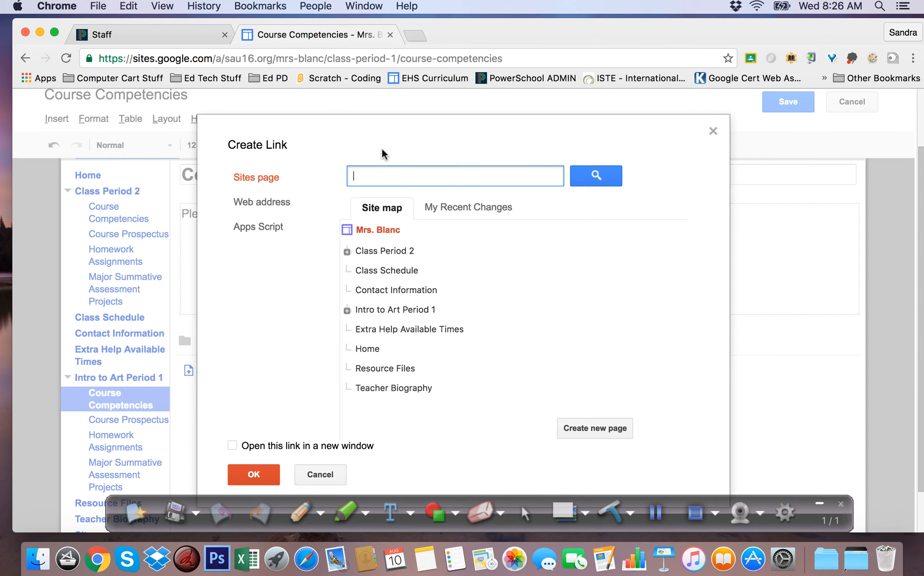
pyautogui.click(284, 203)
pyautogui.rightClick(362, 239)
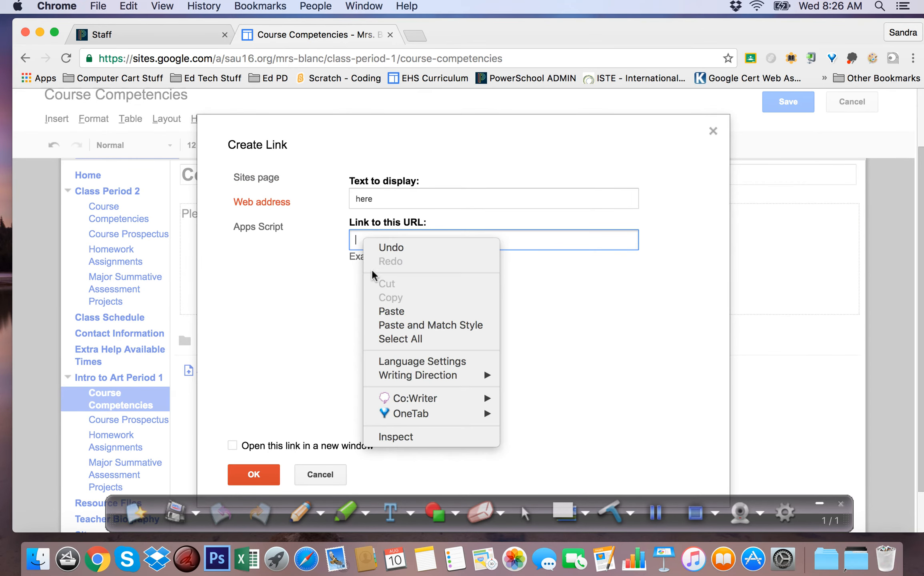
pyautogui.click(384, 311)
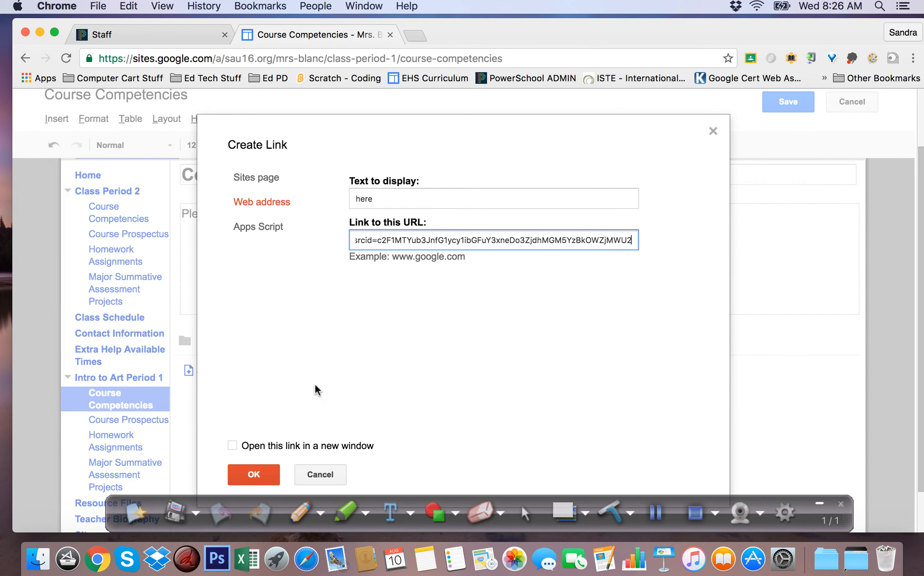
pyautogui.click(265, 474)
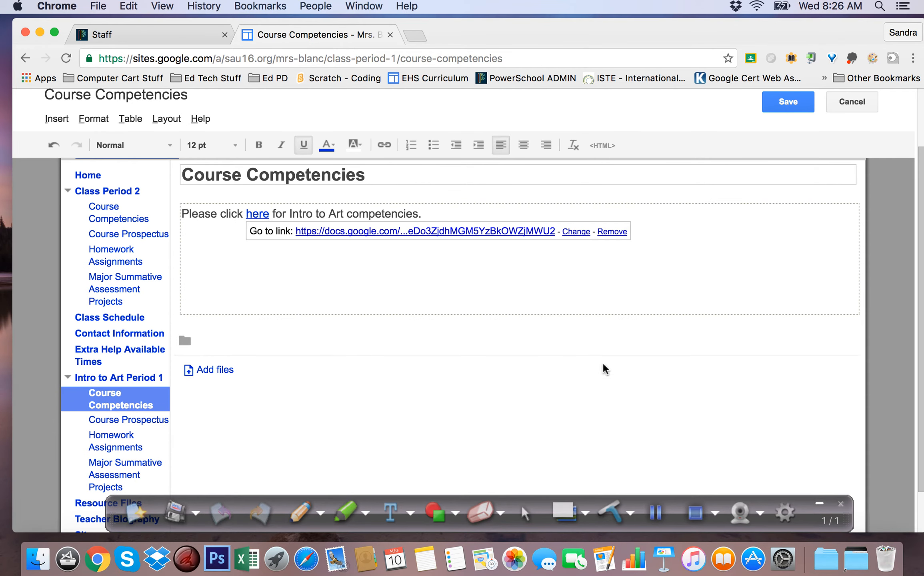
pyautogui.click(779, 116)
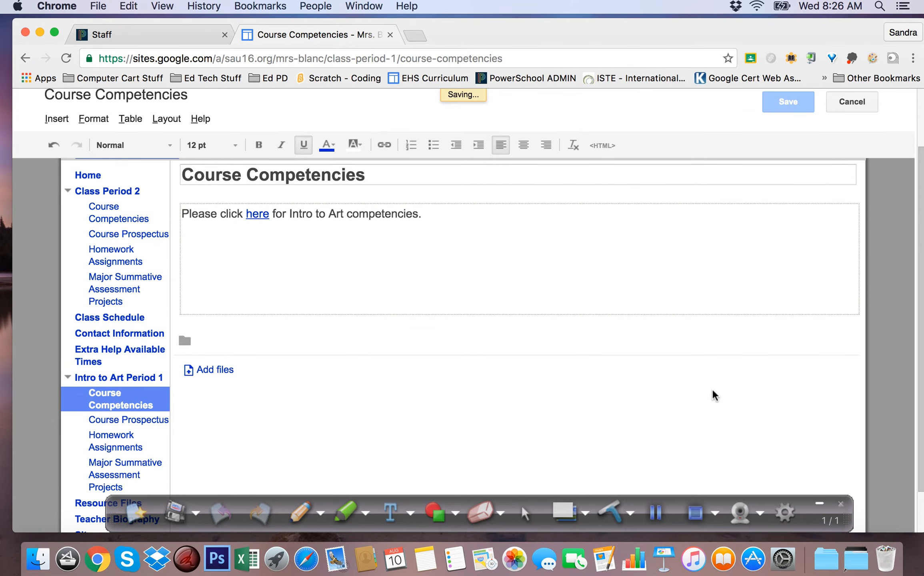
# - Test the "here" link by opening the competency check list, and return to the Course Competencies page
pyautogui.click(254, 201)
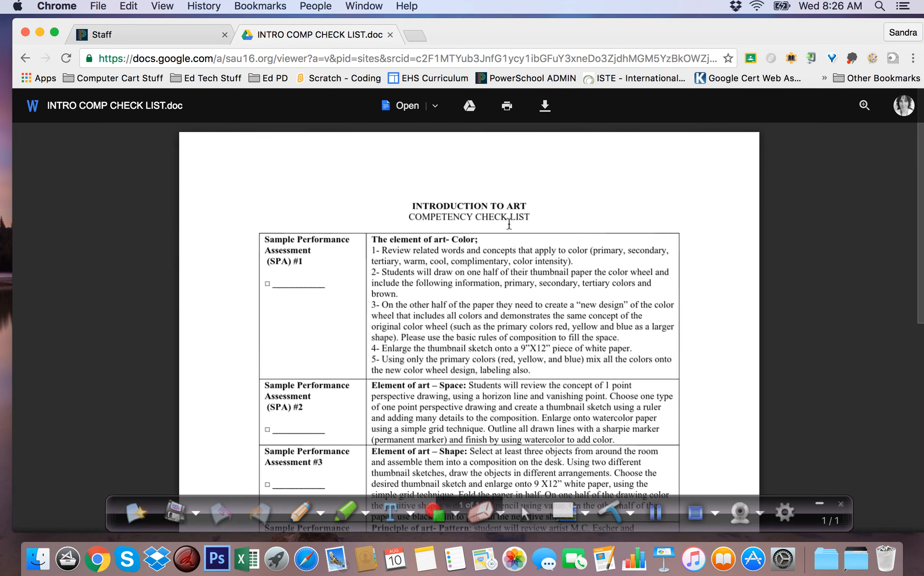
pyautogui.click(25, 59)
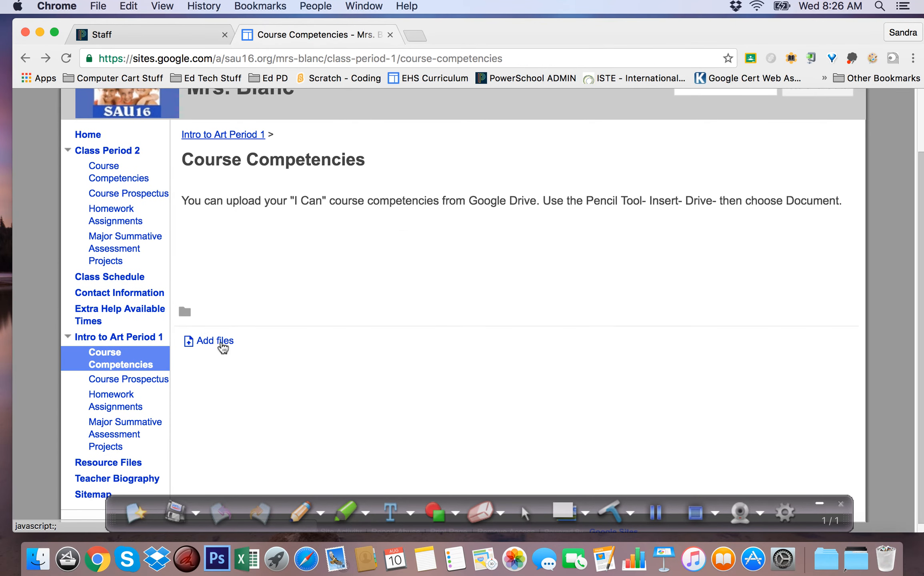
# - Disallow attachments in the Course Competencies page settings and save them
pyautogui.scroll(3, 428, 363)
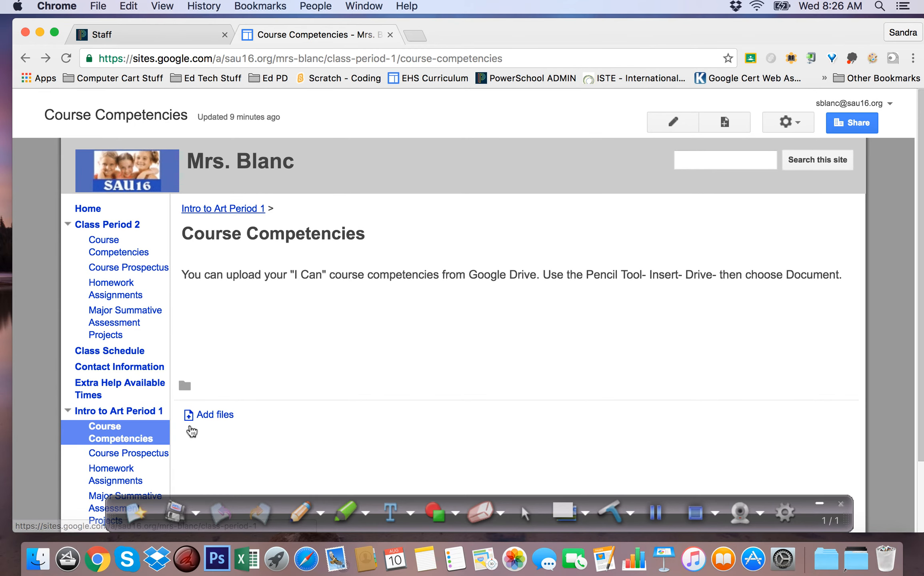
pyautogui.click(797, 122)
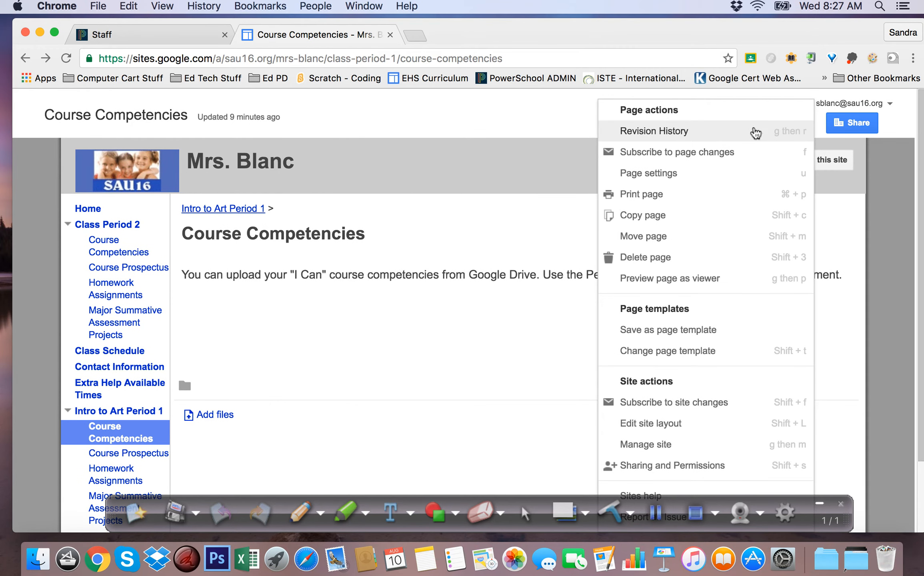
pyautogui.click(666, 176)
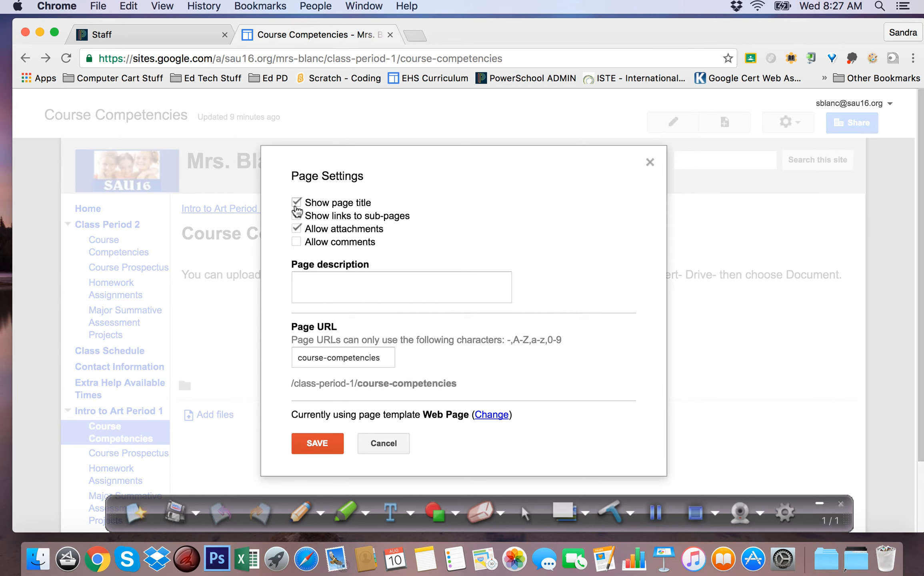
pyautogui.click(298, 231)
pyautogui.click(319, 444)
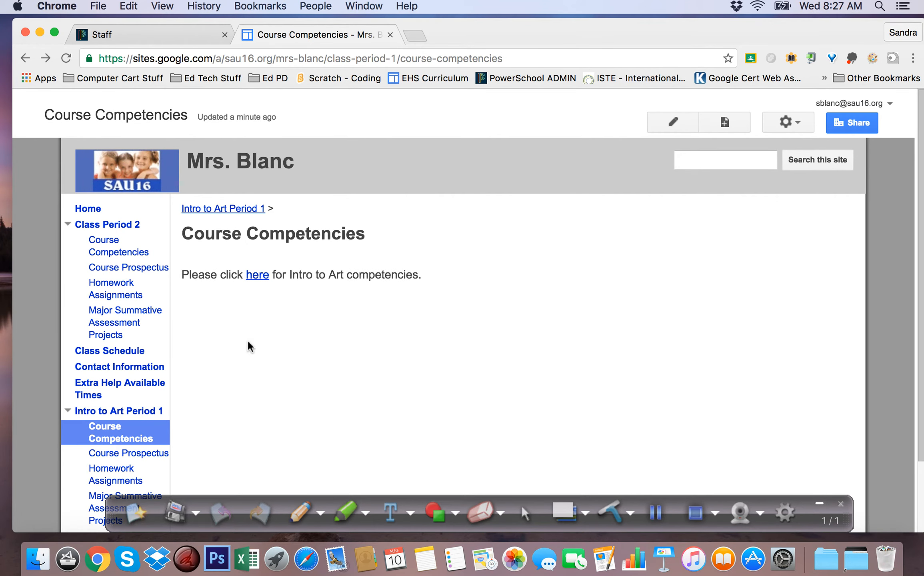
# - Open the Resource Files page and copy the view link address of Intro HW 2014.doc in the Period 1 folder
pyautogui.scroll(-3, 288, 368)
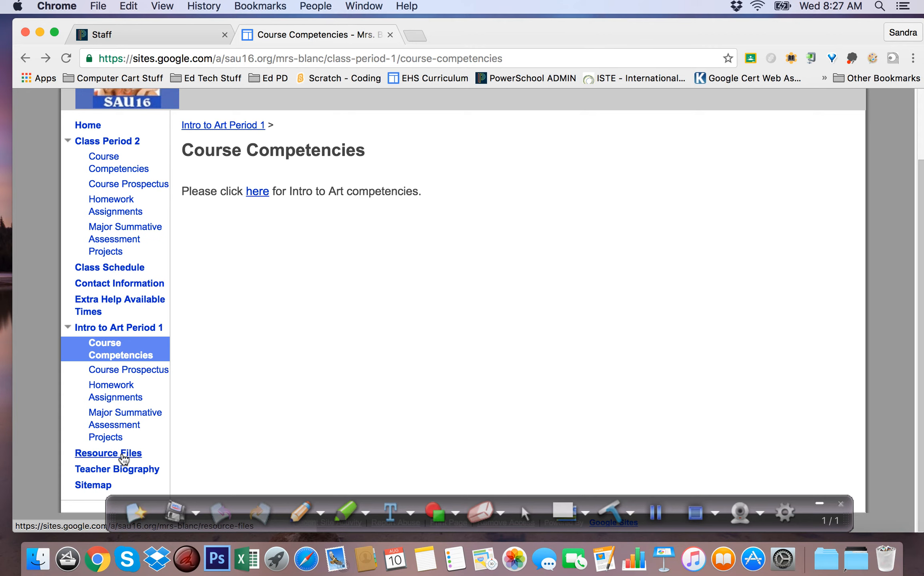
pyautogui.click(656, 519)
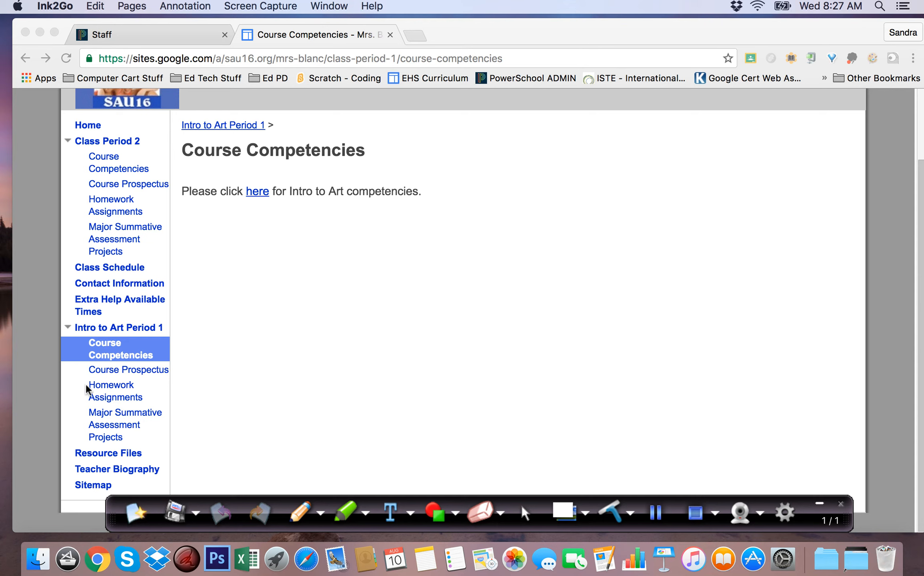
pyautogui.click(124, 453)
pyautogui.click(123, 455)
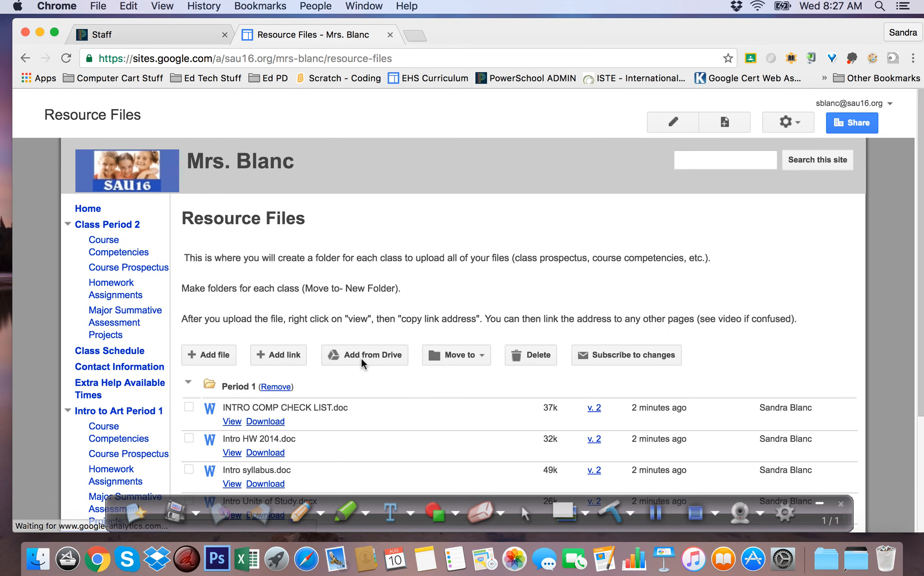
pyautogui.scroll(-4, 361, 357)
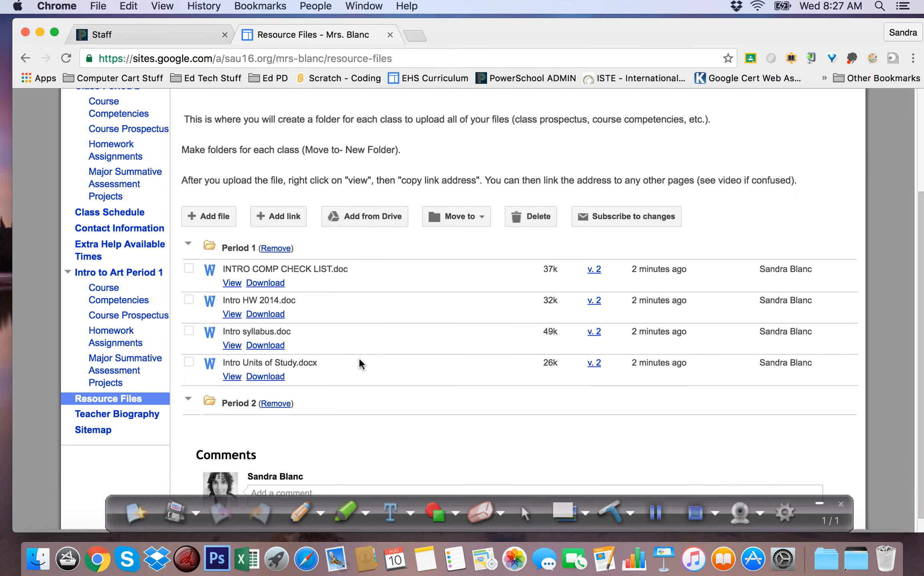
pyautogui.rightClick(231, 315)
pyautogui.click(262, 343)
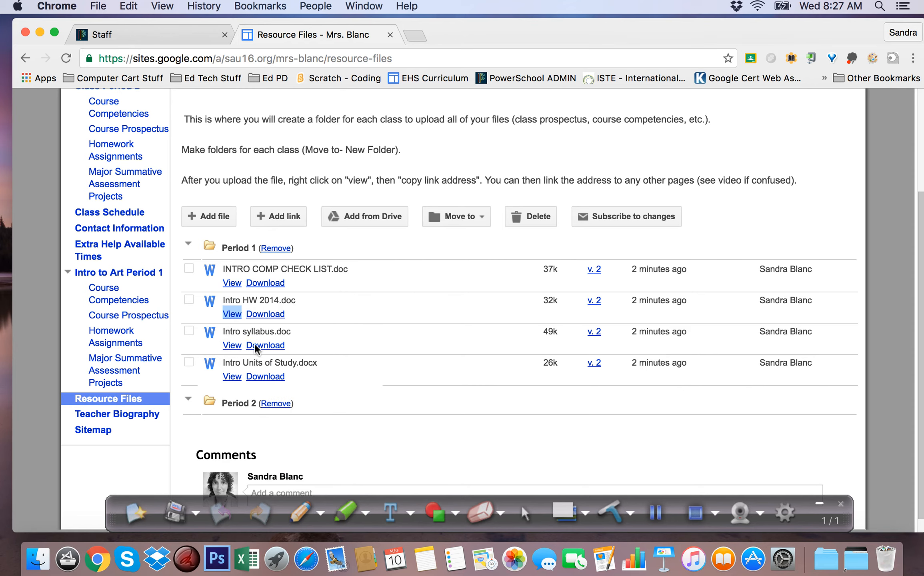
# - Edit the Homework Assignments page under Intro to Art Period 1 and replace its placeholder text with "Intro to Art Homework"
pyautogui.scroll(-1, 98, 341)
pyautogui.click(106, 337)
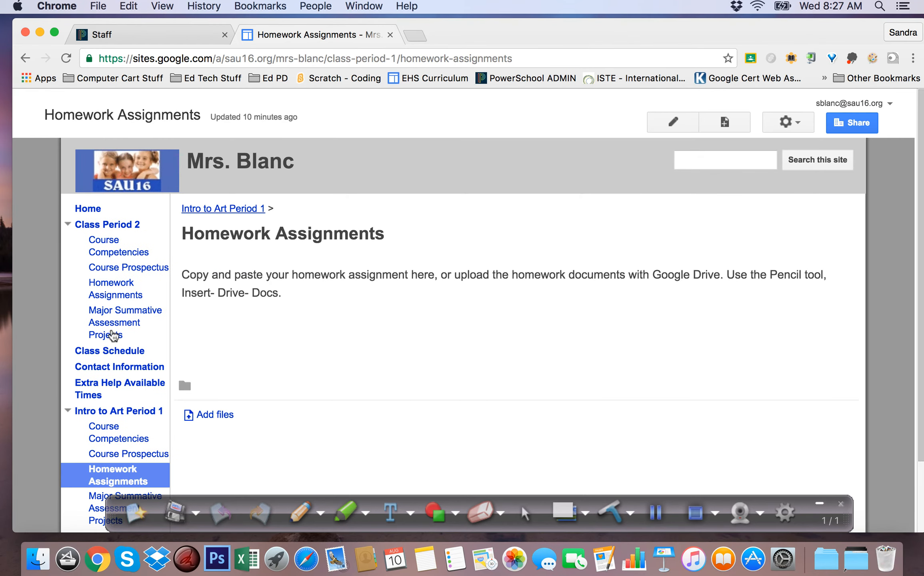
pyautogui.press('e')
pyautogui.moveTo(283, 306); pyautogui.dragTo(155, 270)
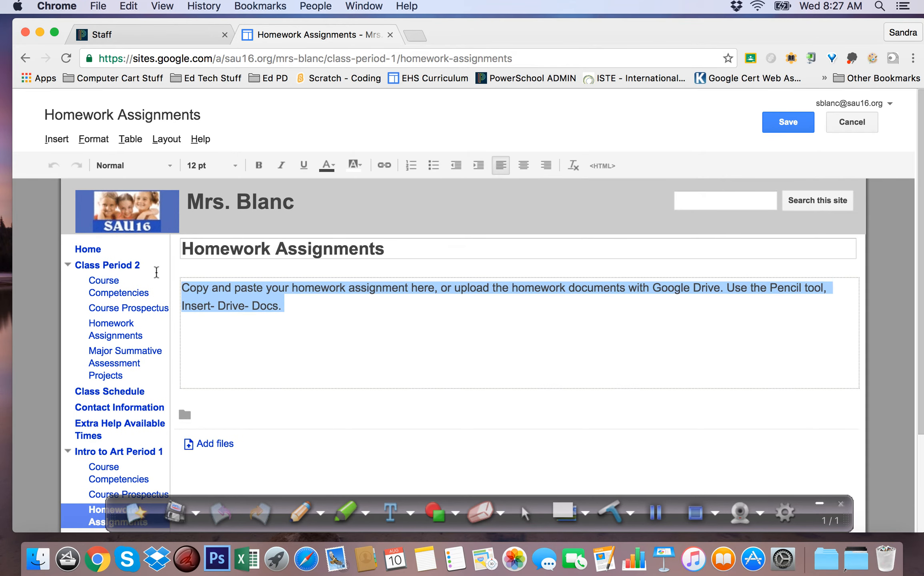
pyautogui.press('BackSpace')
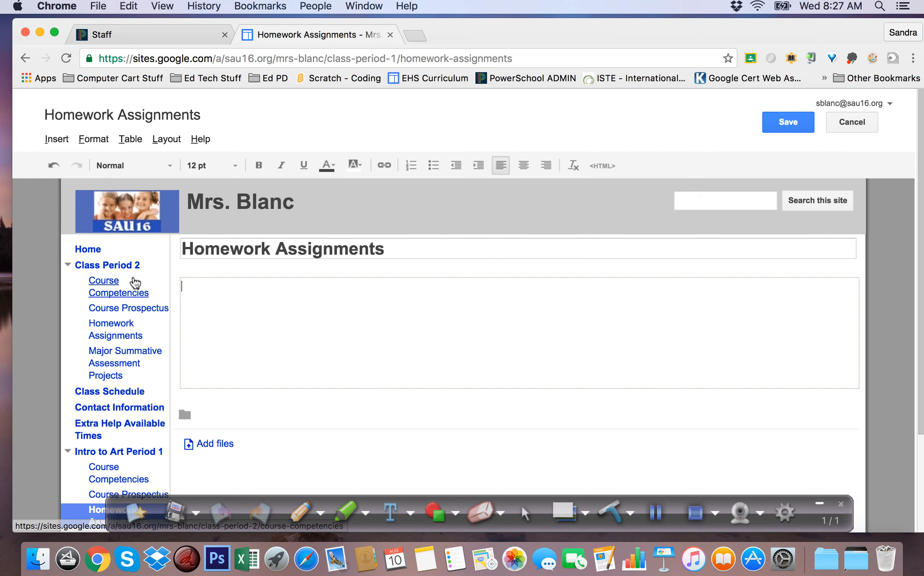
pyautogui.write('Intro to Art Homework')
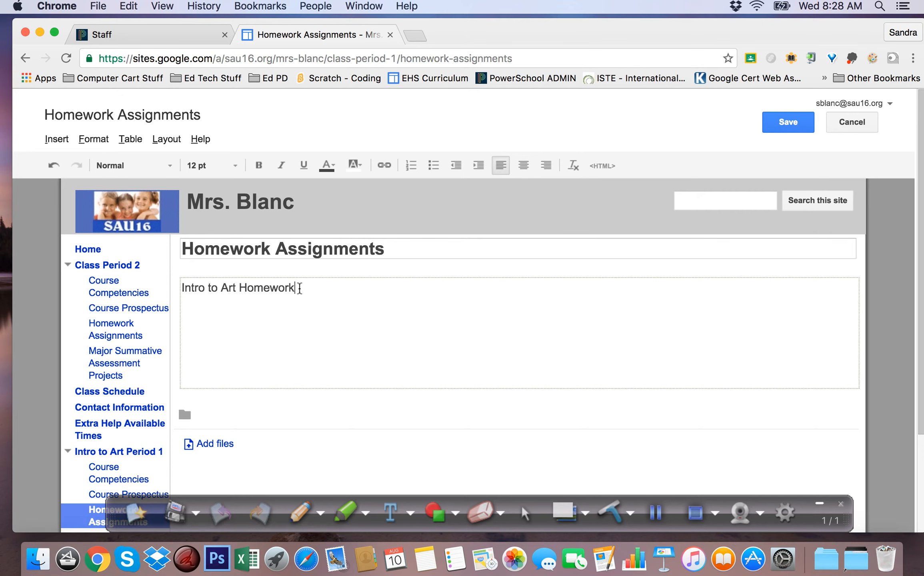
# - Link the "Intro to Art Homework" text to the copied document's web address and save the page
pyautogui.moveTo(296, 288); pyautogui.dragTo(176, 287)
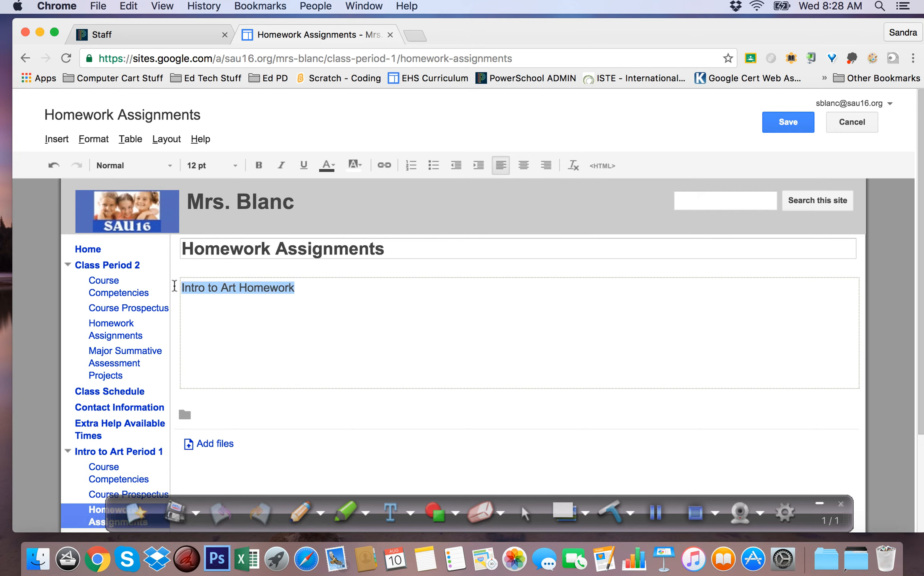
pyautogui.rightClick(215, 289)
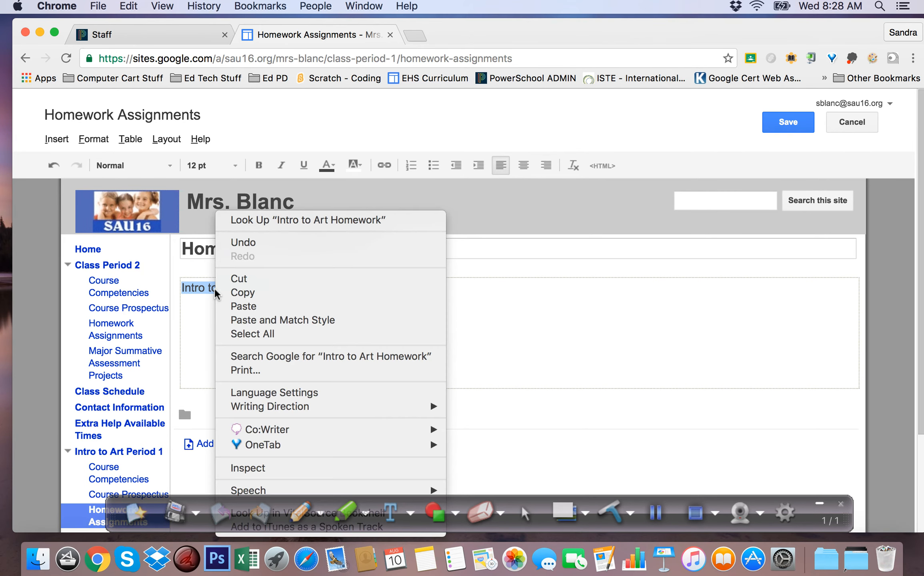
pyautogui.click(204, 303)
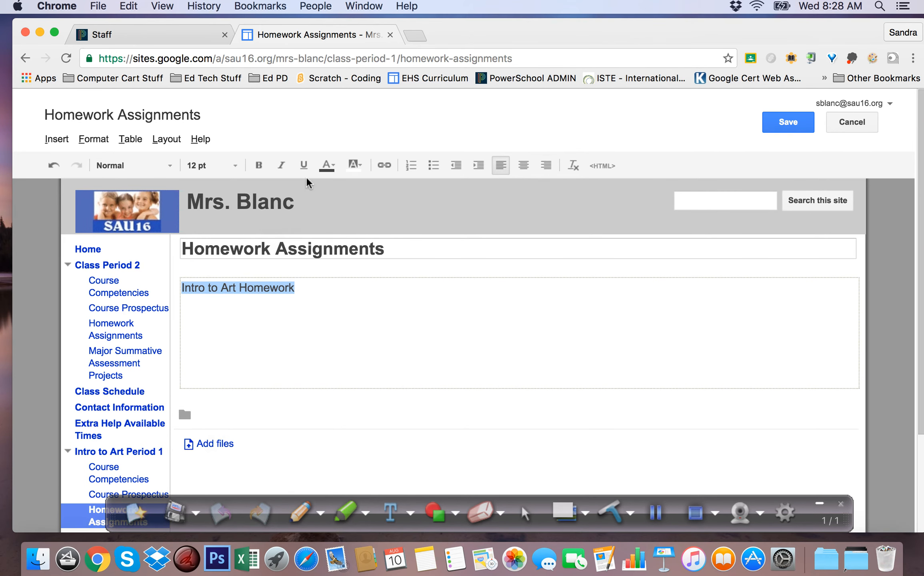
pyautogui.click(385, 166)
pyautogui.click(274, 216)
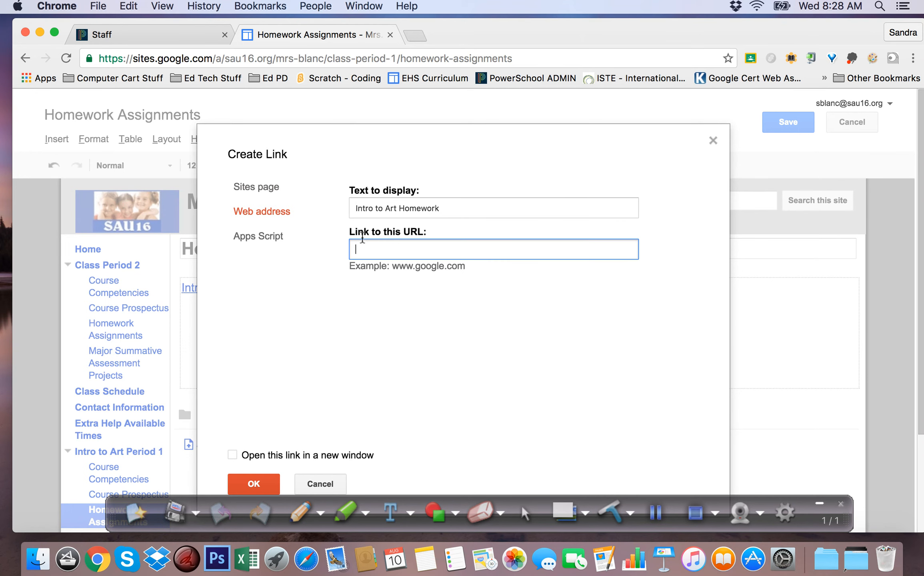
pyautogui.press('super+v')
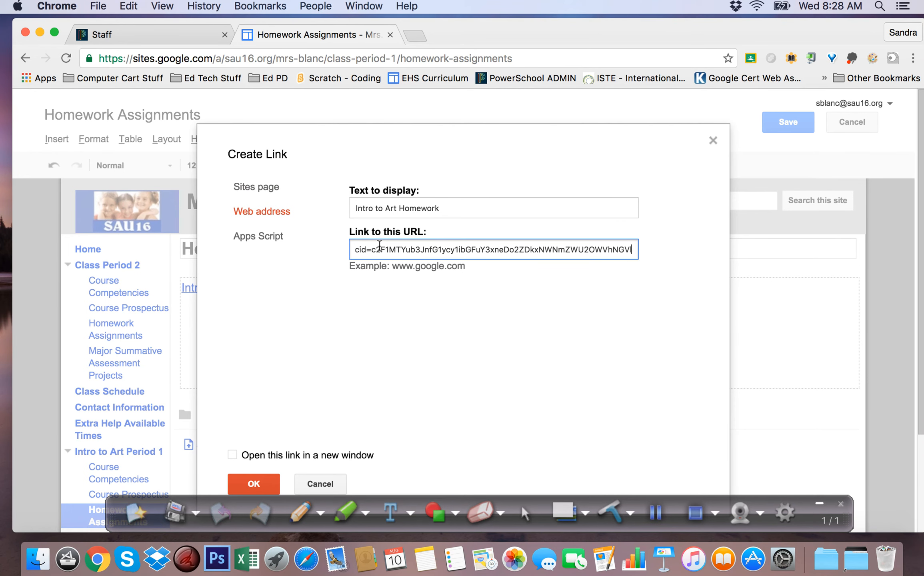
pyautogui.click(252, 484)
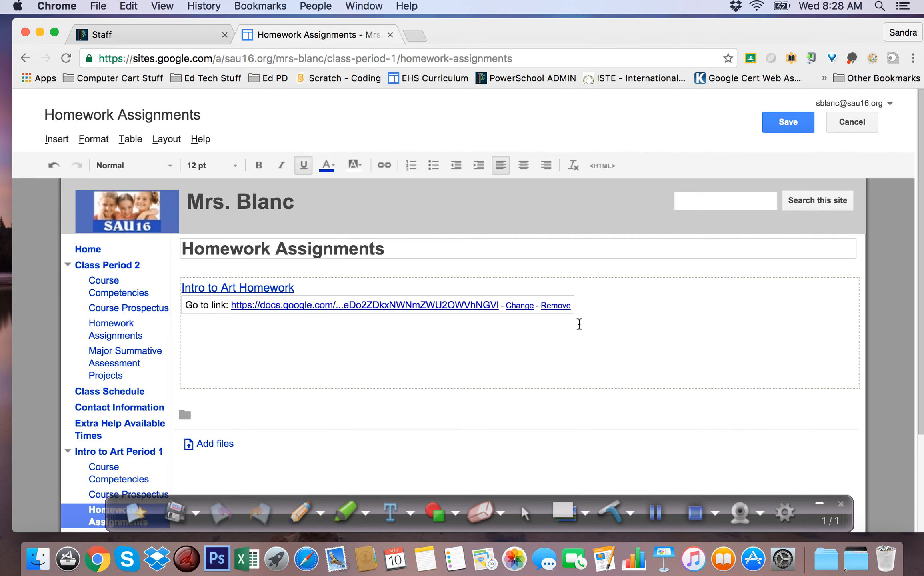
pyautogui.click(789, 126)
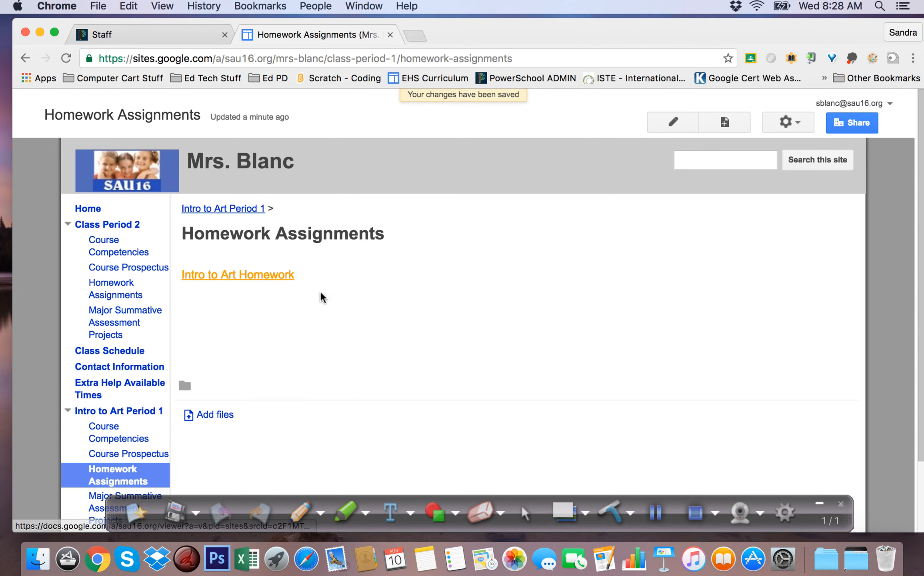
# - Return to the Resource Files page and collapse the Period 1 folder
pyautogui.scroll(-5, 400, 304)
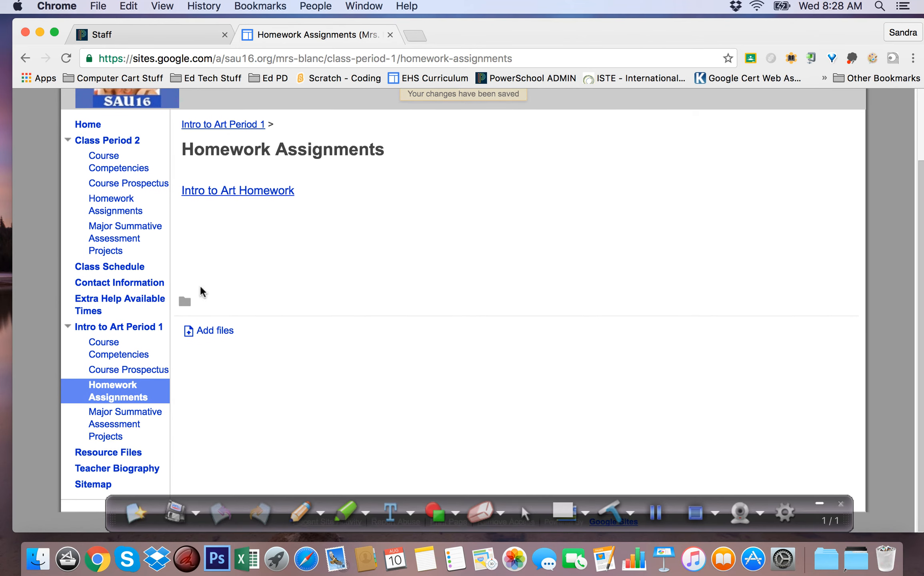
pyautogui.click(97, 456)
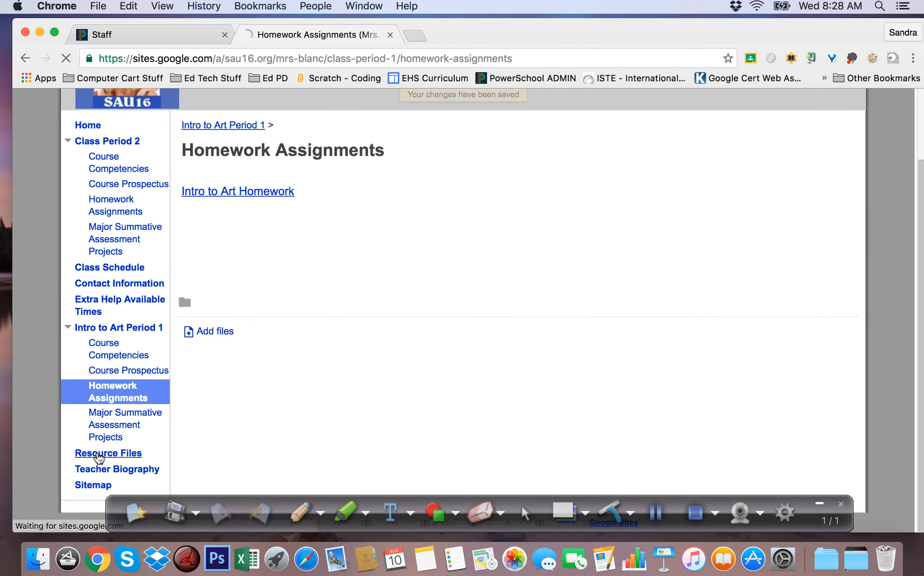
pyautogui.scroll(-5, 420, 382)
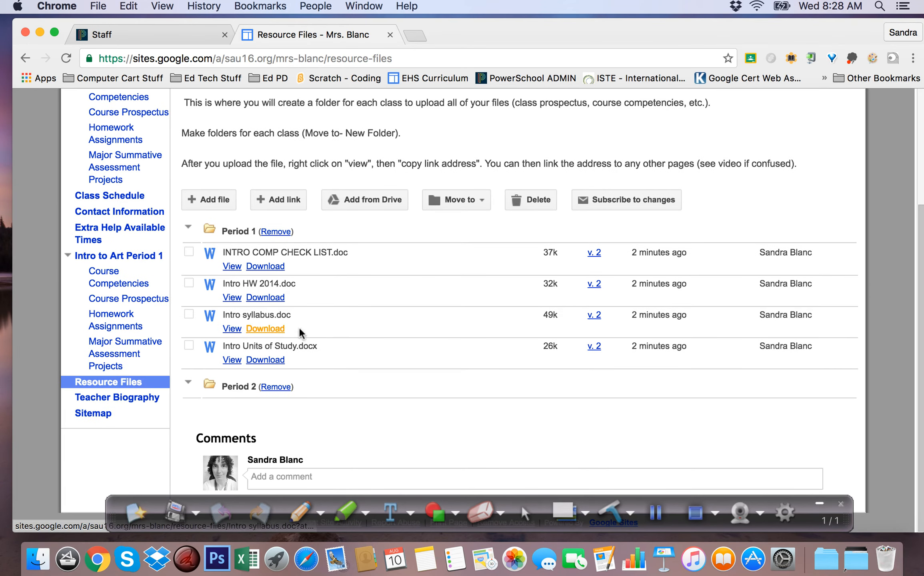
pyautogui.click(188, 227)
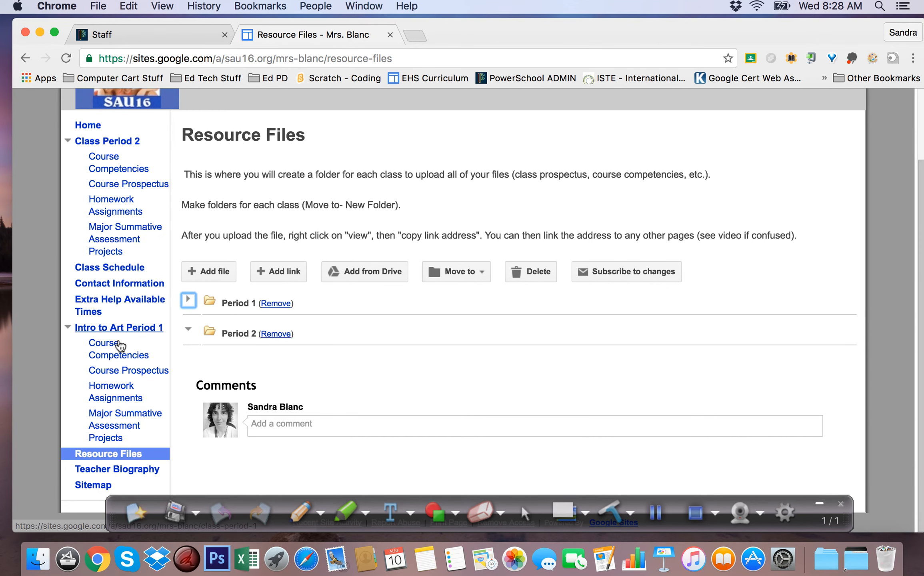
# - Switch to PowerSchool, capture a screenshot of the Schedule matrix, and check the saved image file on the desktop
pyautogui.click(654, 513)
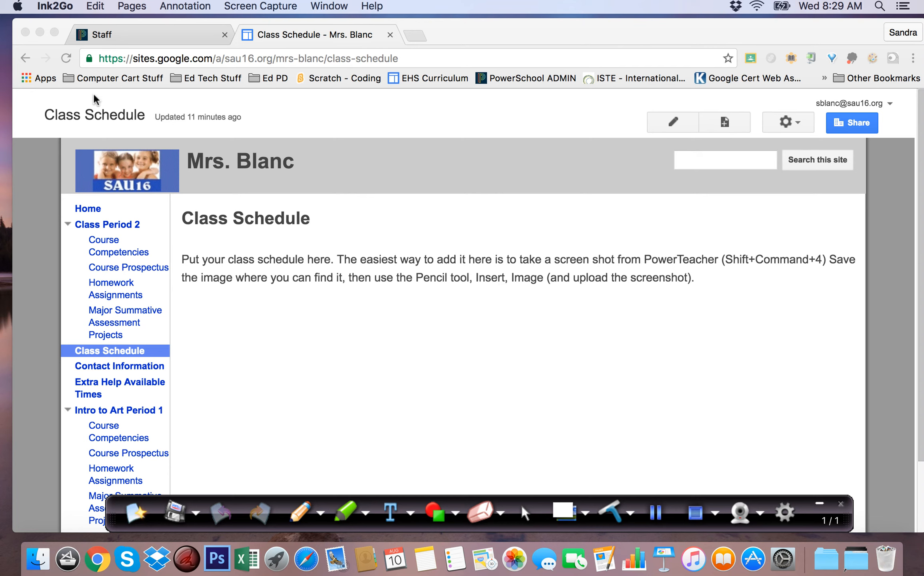
pyautogui.click(123, 33)
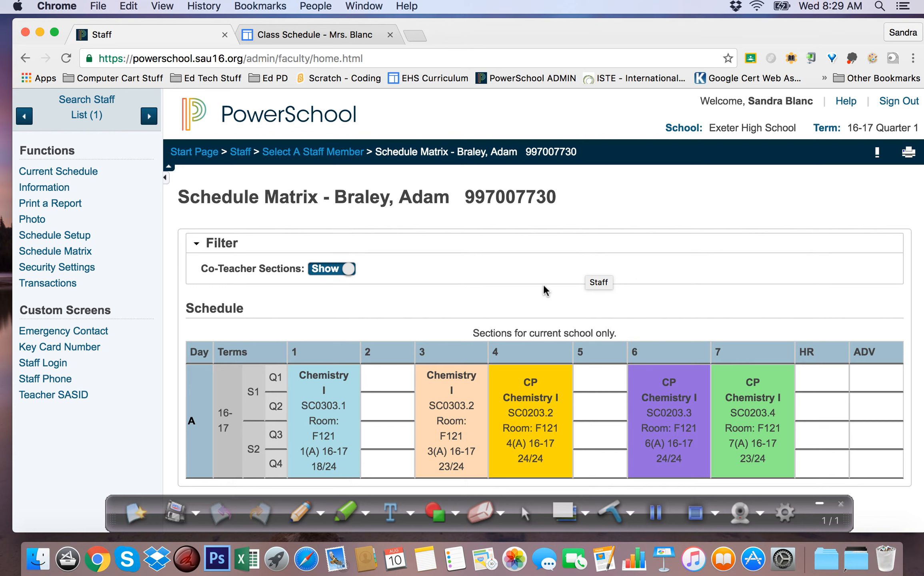
pyautogui.press('super+shift+4')
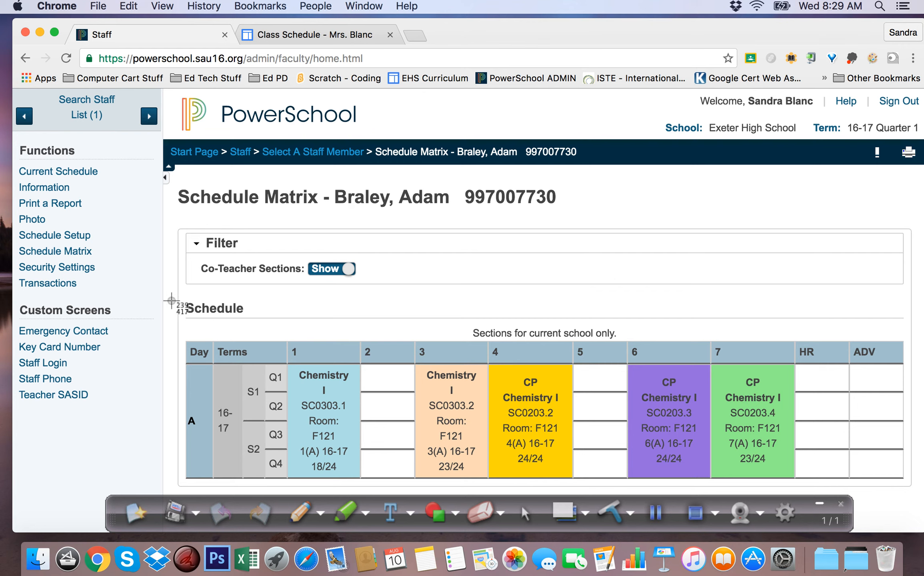
pyautogui.moveTo(172, 302); pyautogui.dragTo(921, 499)
pyautogui.click(40, 32)
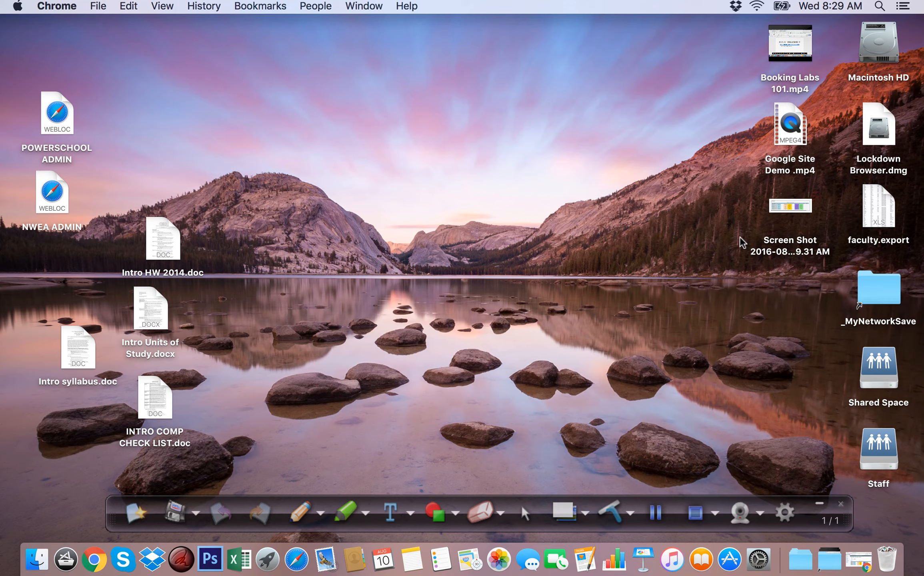
pyautogui.click(859, 557)
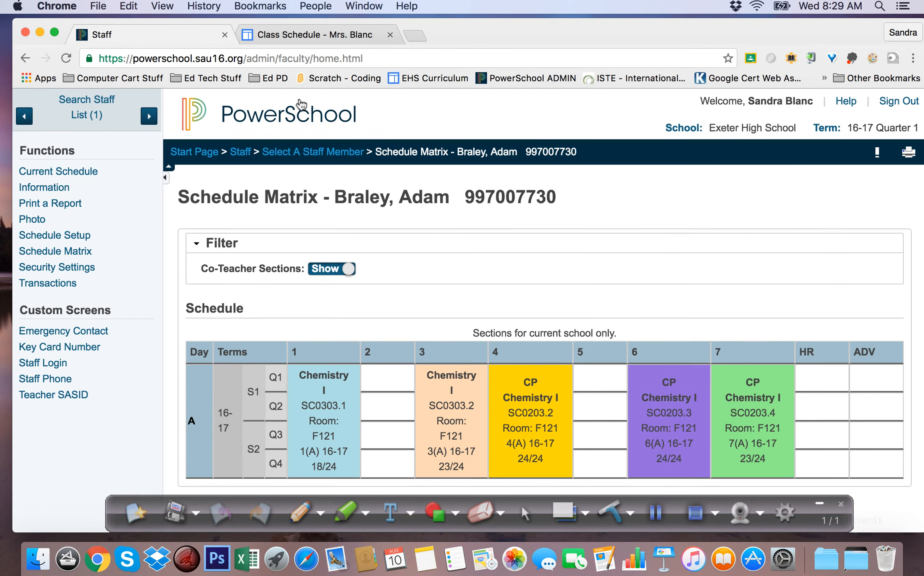
# - Edit the site's Class Schedule page and insert the new schedule screenshot from the Desktop folder as an uploaded image
pyautogui.click(274, 37)
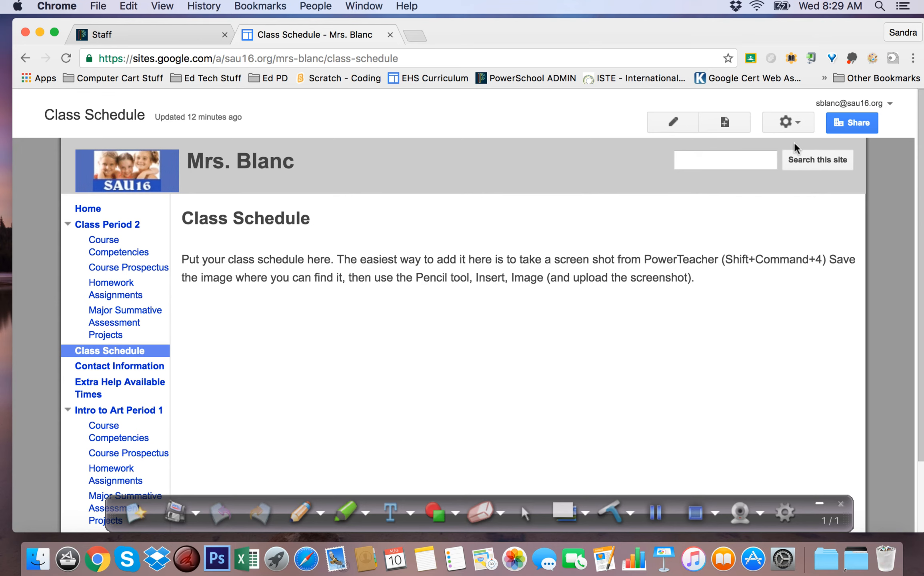
pyautogui.click(673, 122)
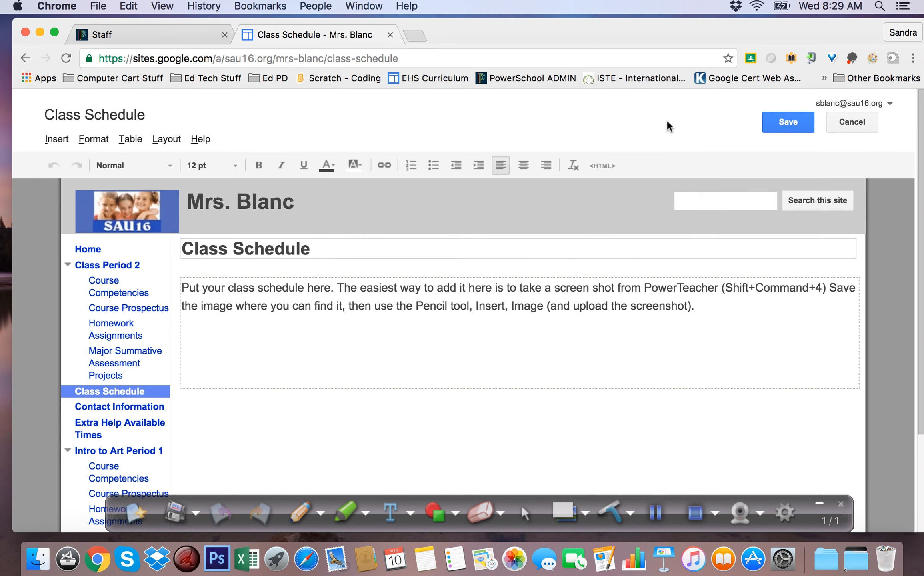
pyautogui.click(57, 140)
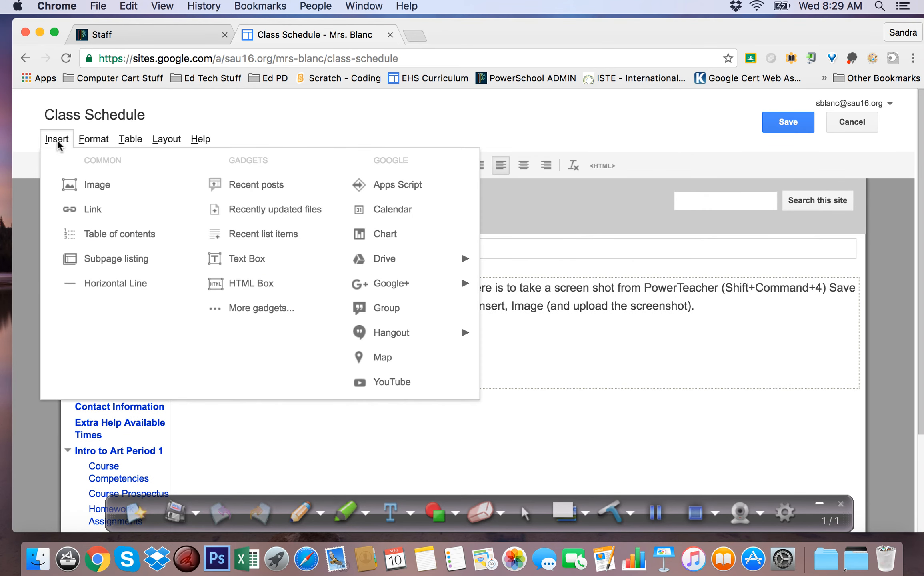
pyautogui.click(76, 188)
pyautogui.click(373, 300)
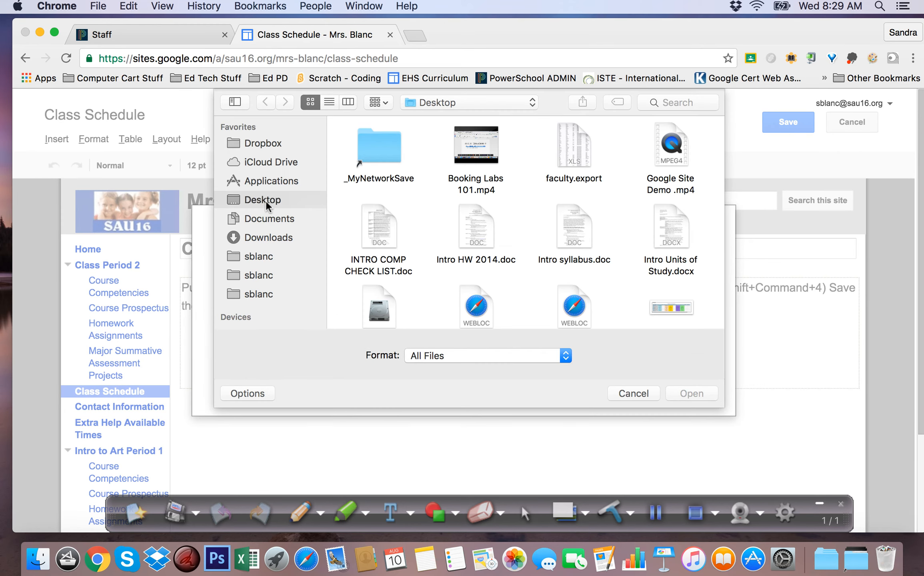
pyautogui.click(669, 310)
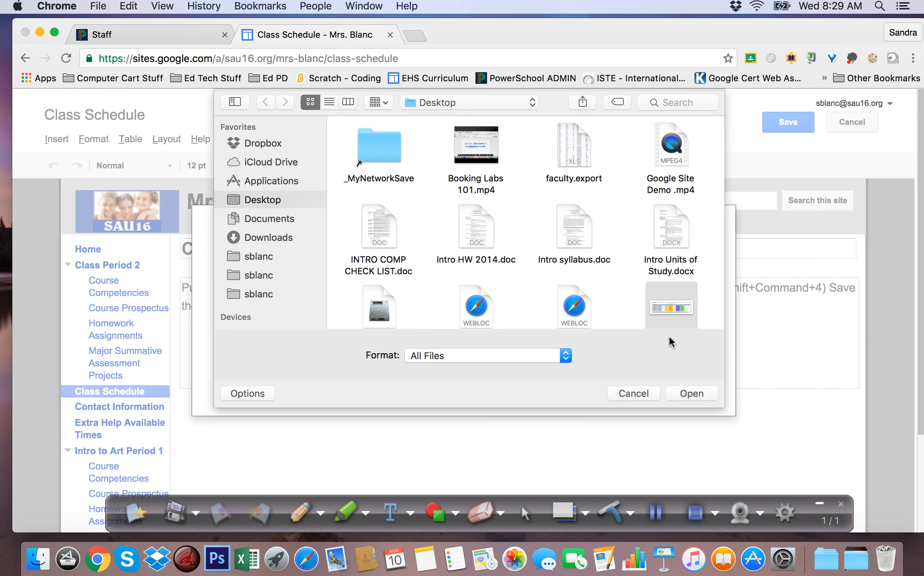
pyautogui.click(691, 393)
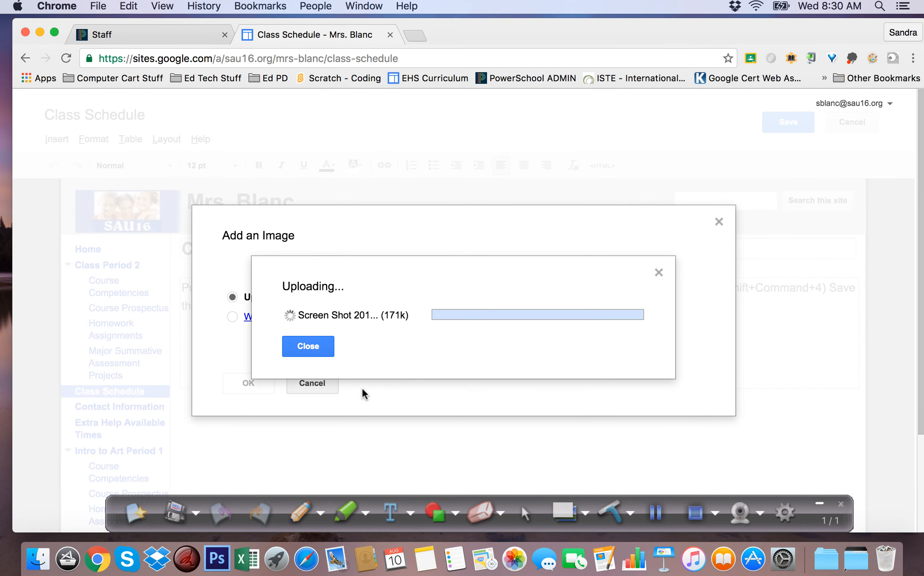
pyautogui.click(251, 455)
# - Try the Medium, Large and Original sizes on the inserted schedule image
pyautogui.scroll(-2, 762, 344)
pyautogui.scroll(-5, 762, 343)
pyautogui.scroll(6, 747, 344)
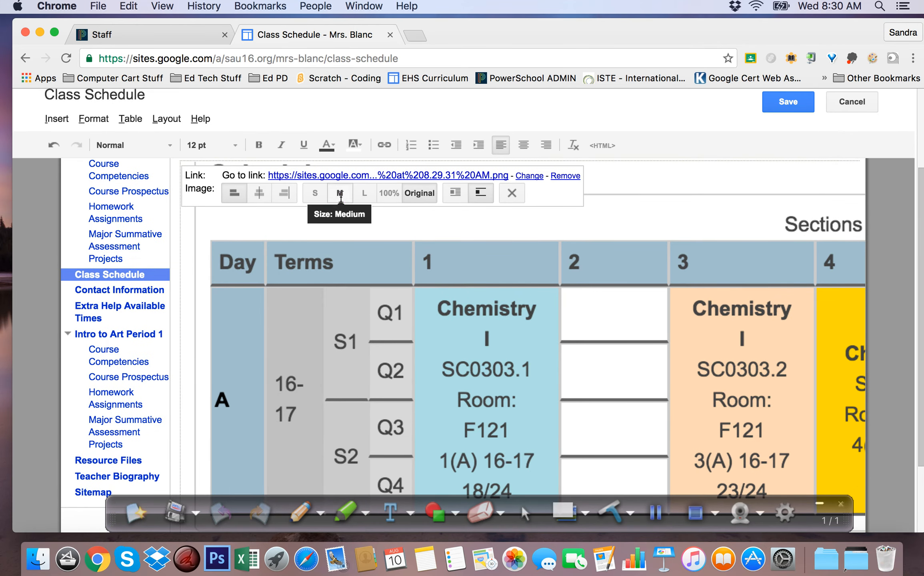
pyautogui.click(340, 193)
pyautogui.click(363, 254)
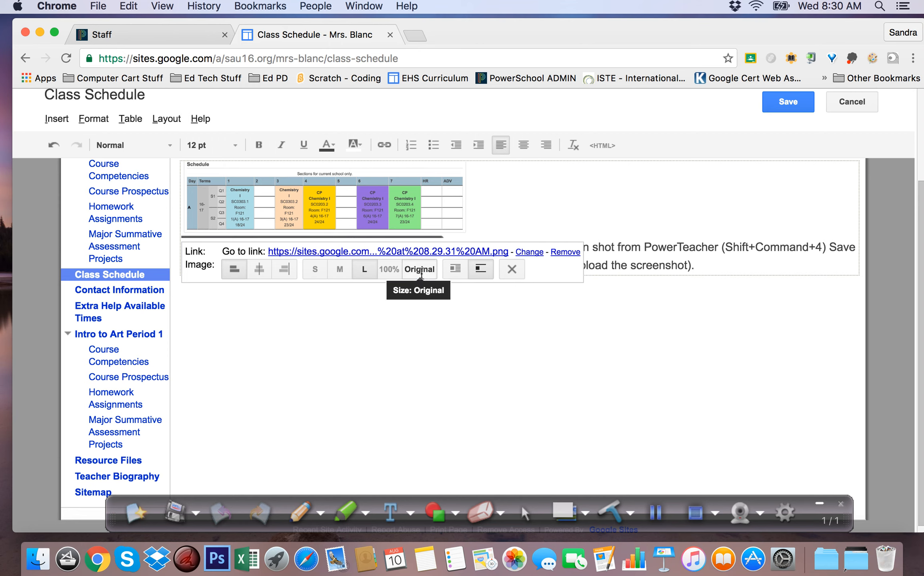
pyautogui.click(425, 278)
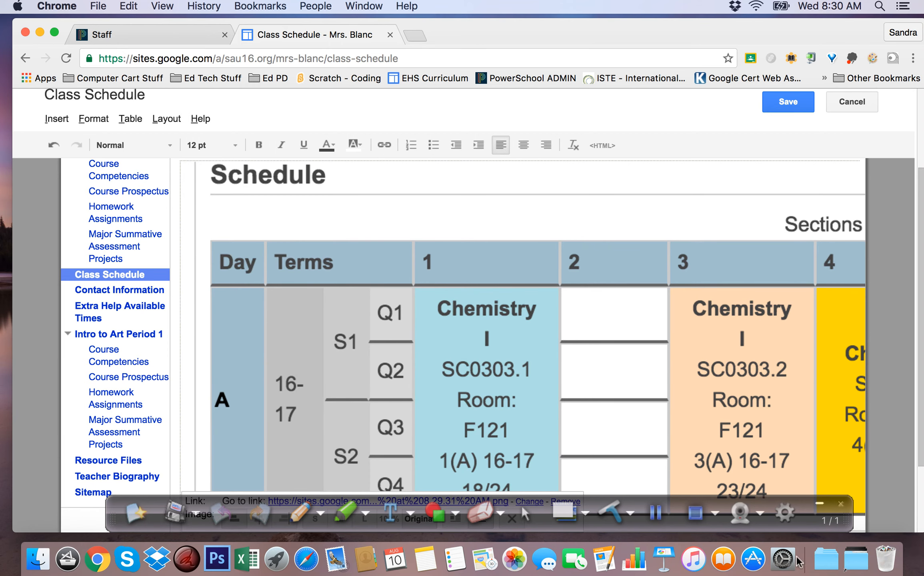
# - Set the schedule image's size to 100% with text wrap on, and save the Class Schedule page
pyautogui.moveTo(809, 520); pyautogui.dragTo(825, 575)
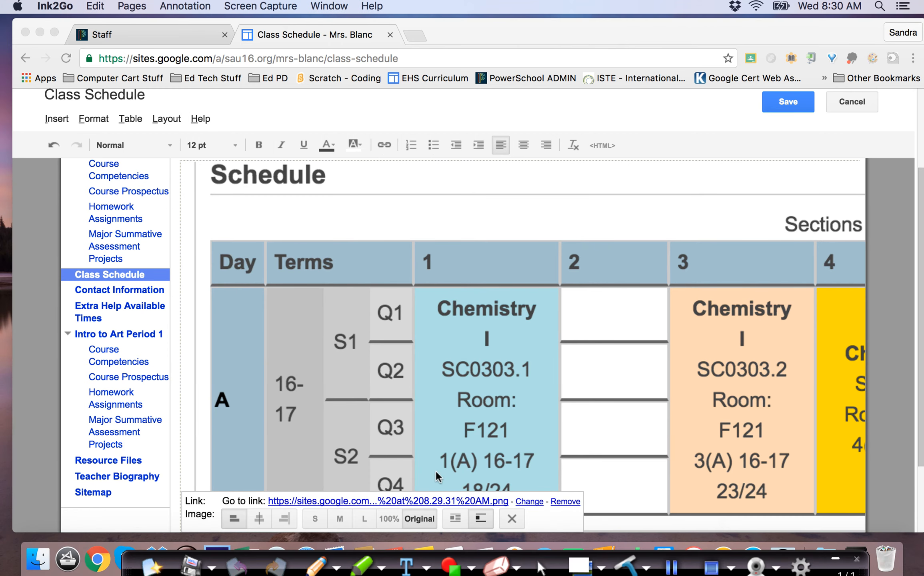
pyautogui.click(399, 520)
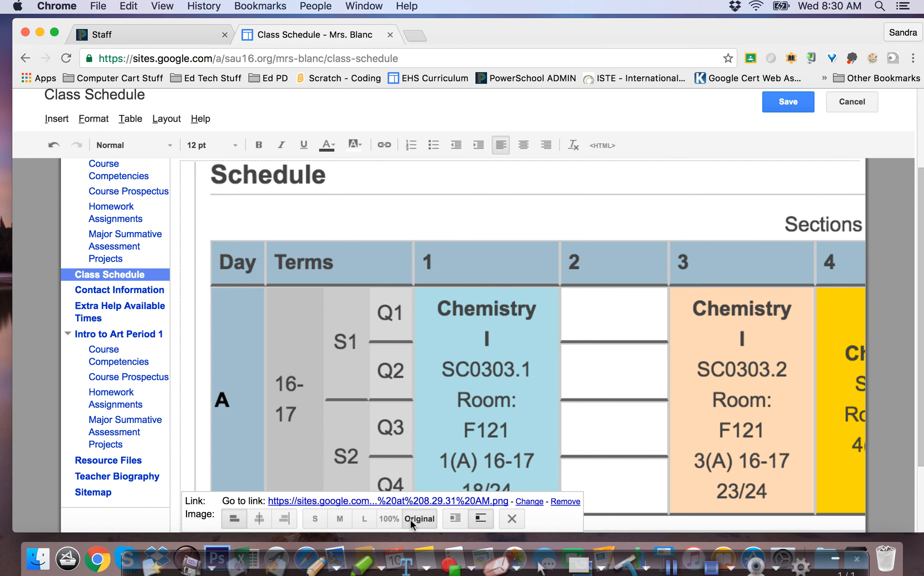
pyautogui.click(454, 519)
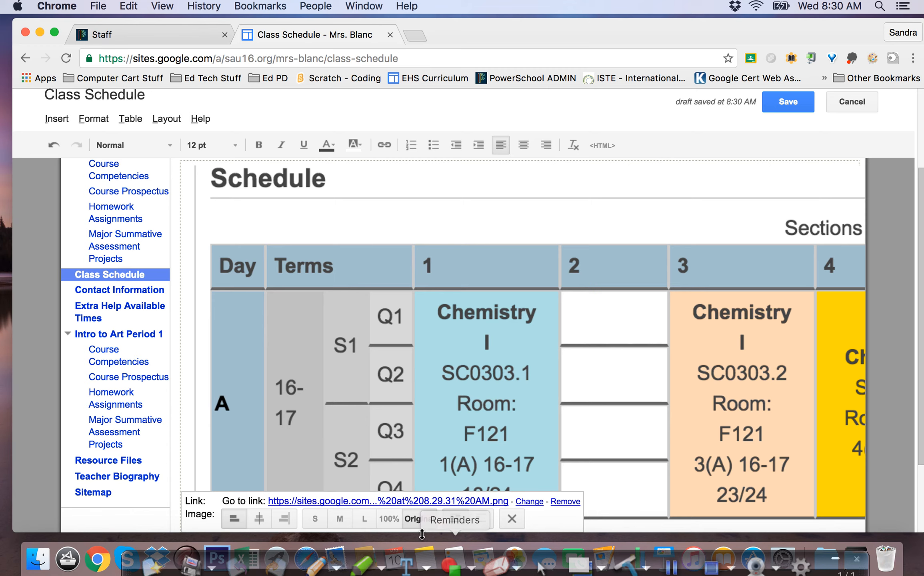
pyautogui.click(394, 520)
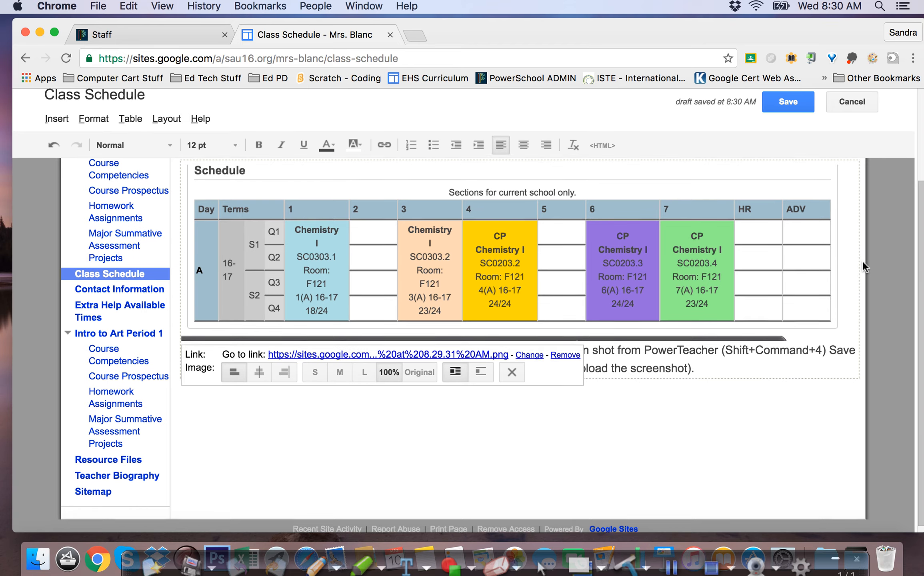
pyautogui.scroll(5, 862, 262)
pyautogui.scroll(-1, 862, 267)
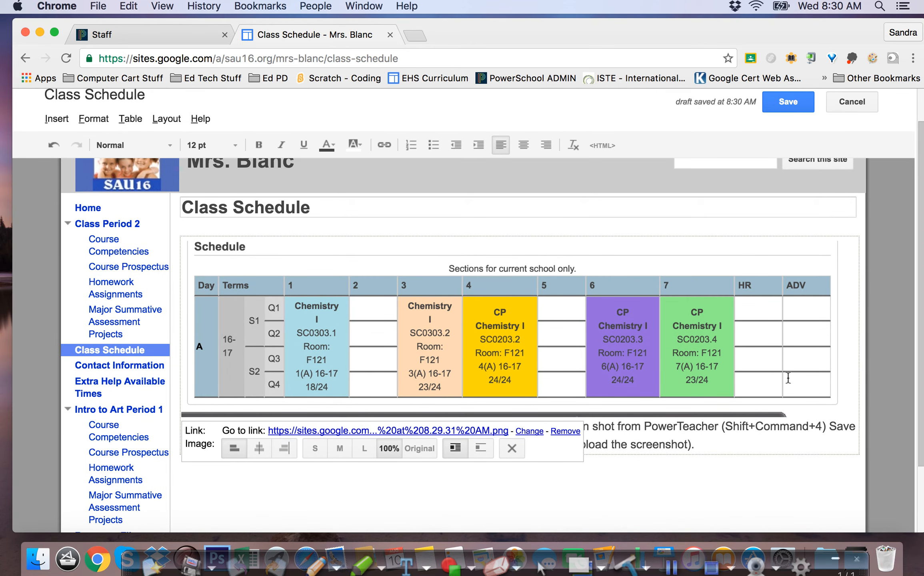
pyautogui.click(785, 103)
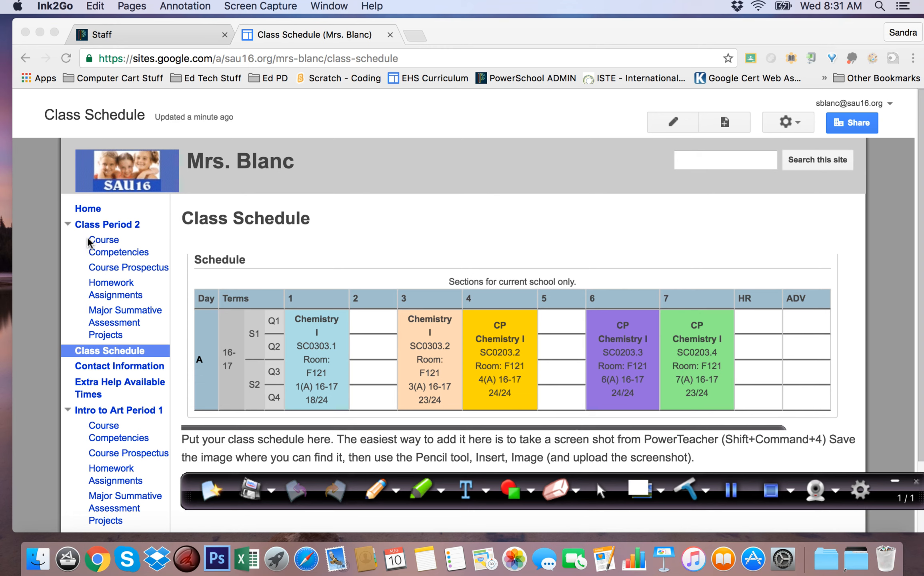
# - Visit Course Competencies under Class Period 2, and open its Course Prospectus page for editing to examine the insertable content types
pyautogui.click(95, 250)
pyautogui.click(104, 252)
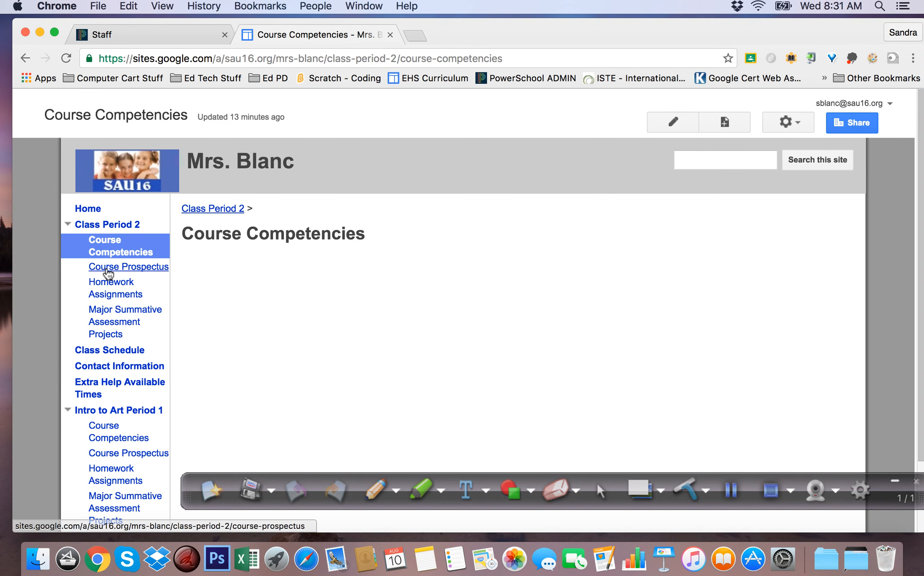
pyautogui.click(108, 271)
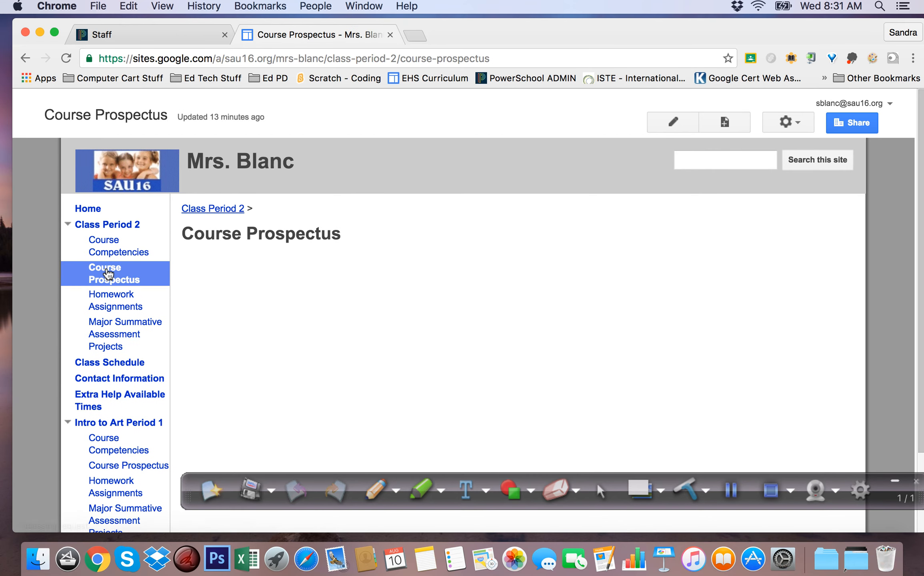
pyautogui.click(672, 125)
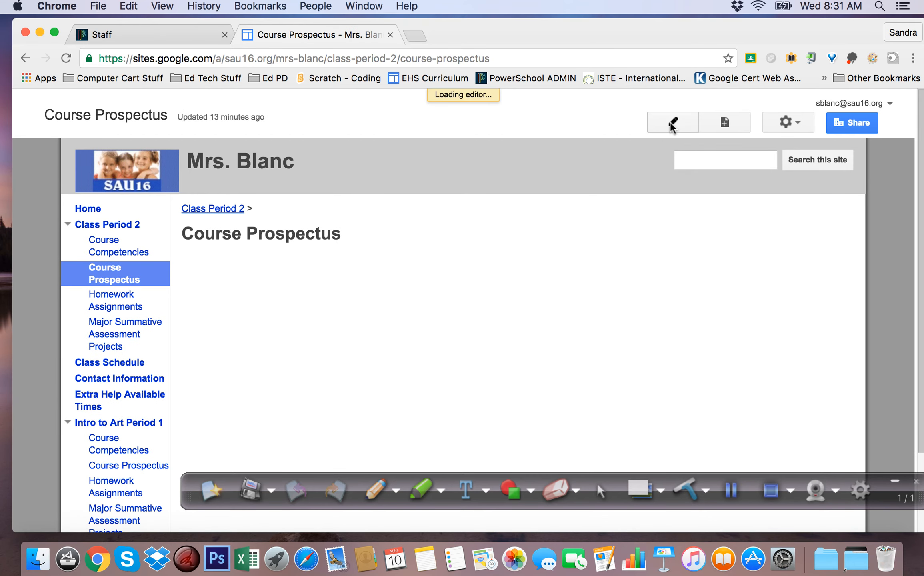
pyautogui.click(58, 140)
pyautogui.moveTo(455, 258)
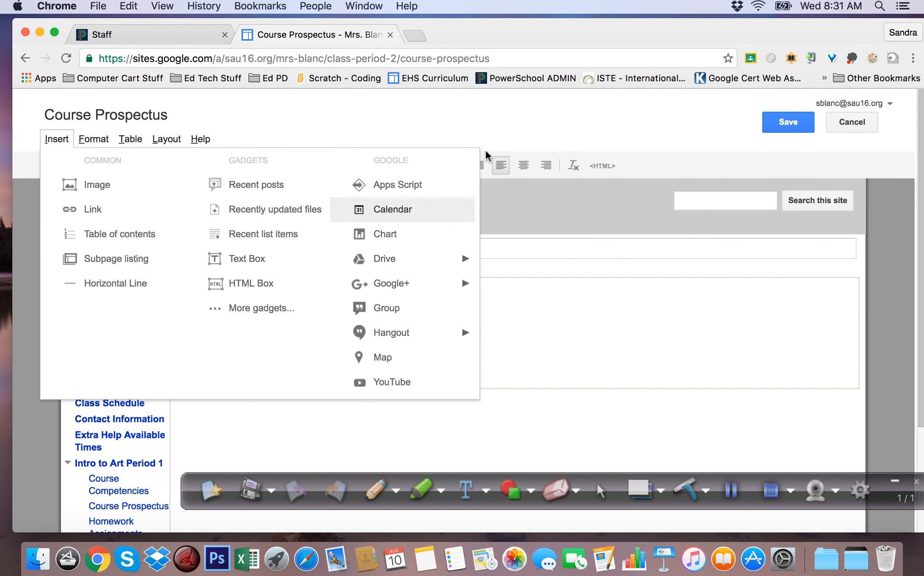
pyautogui.click(480, 122)
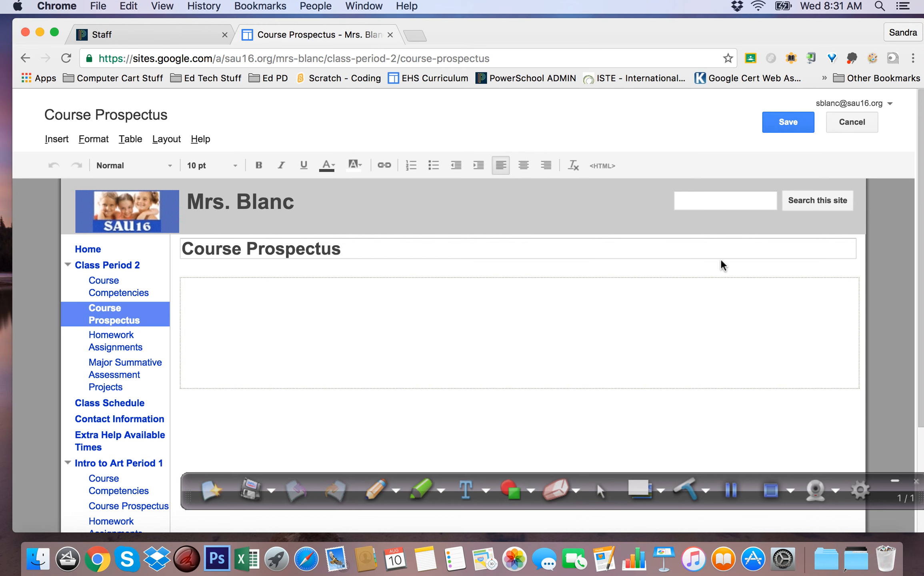
pyautogui.click(732, 489)
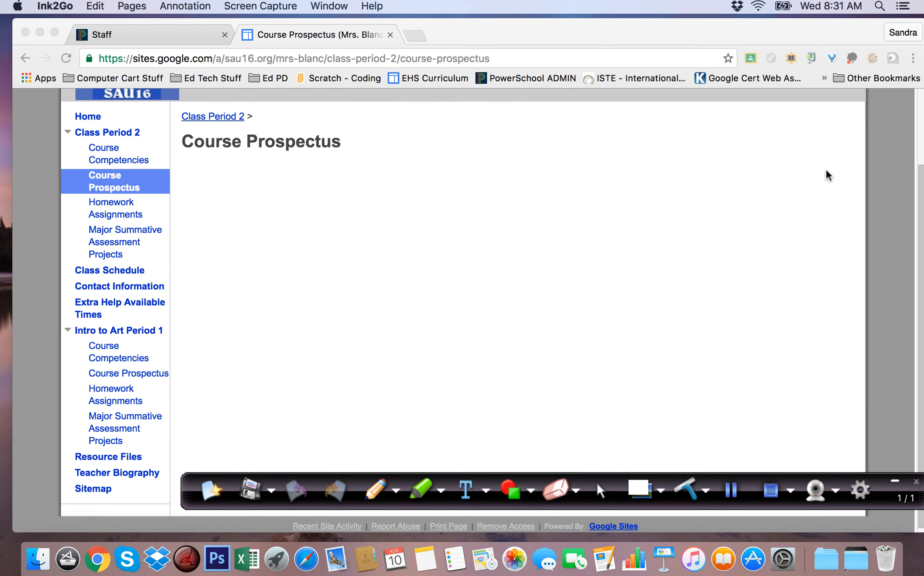
# - In the site's Sharing and Permissions settings, set access to "On - Public on the web", save, and return to the site's home page
pyautogui.scroll(3, 817, 163)
pyautogui.click(799, 122)
pyautogui.click(799, 122)
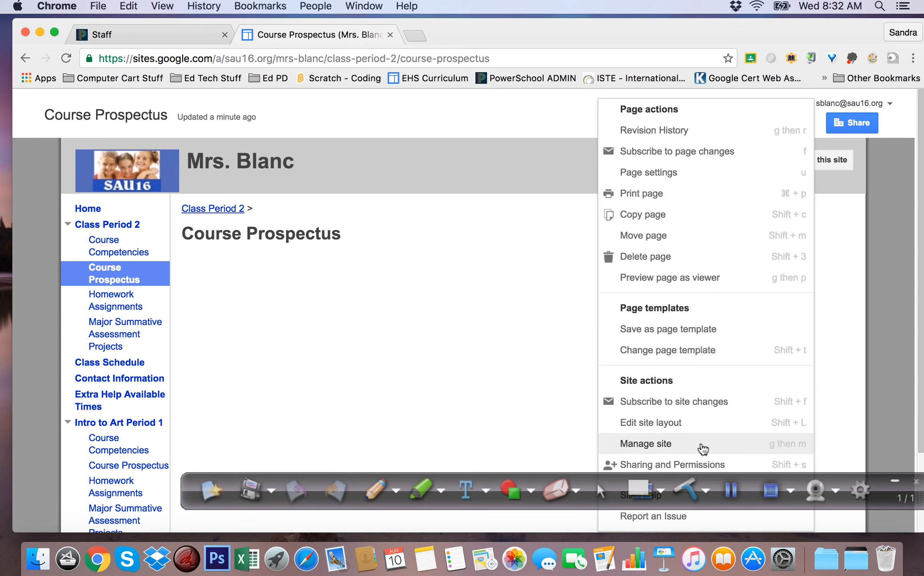
pyautogui.scroll(-3, 730, 380)
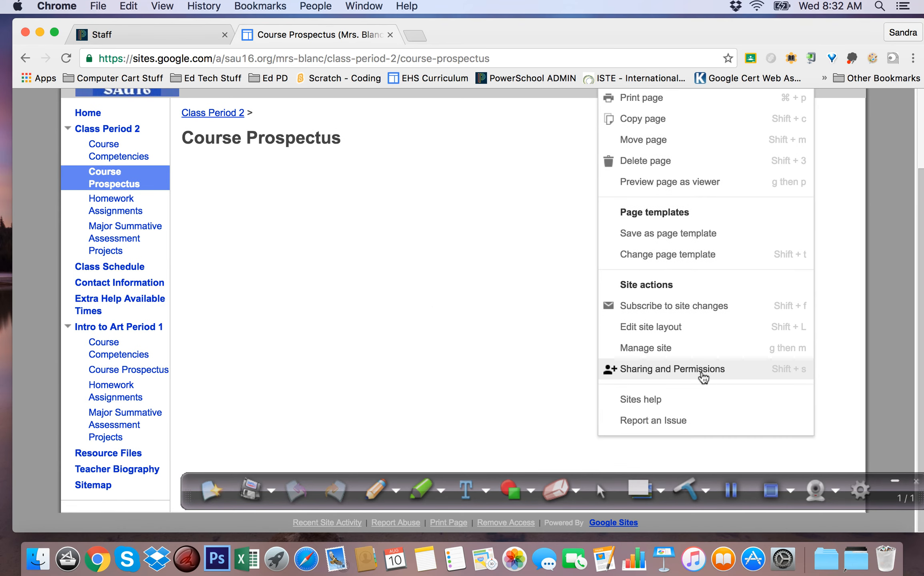
pyautogui.click(431, 307)
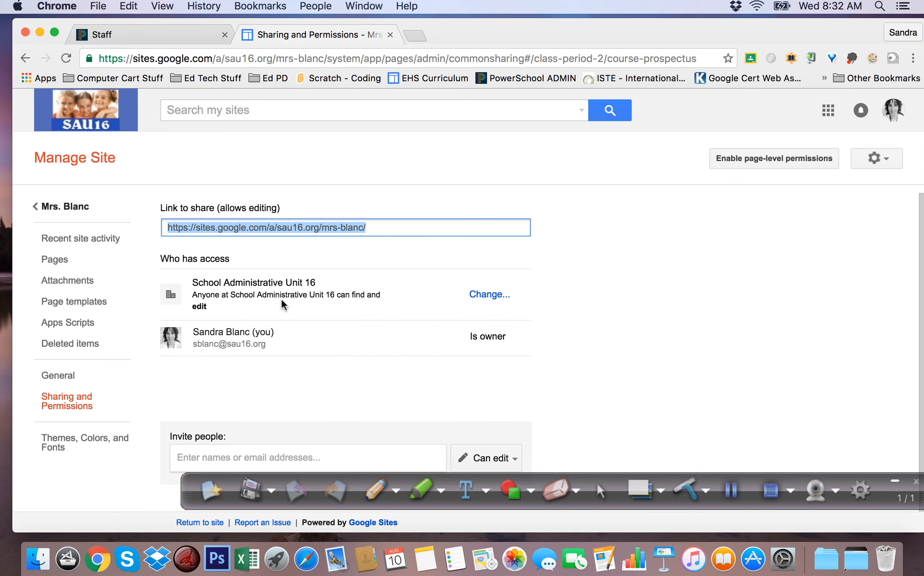
pyautogui.click(491, 295)
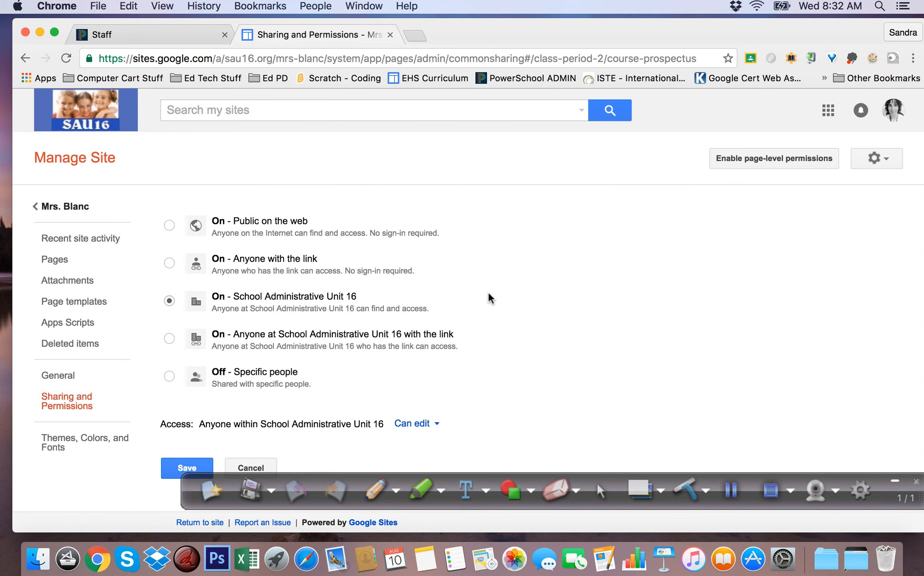
pyautogui.click(169, 225)
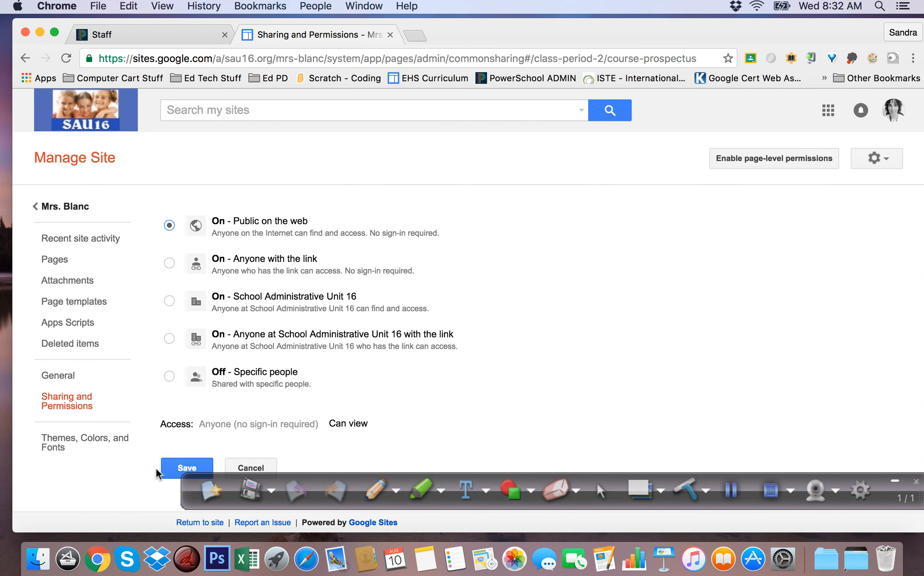
pyautogui.click(171, 472)
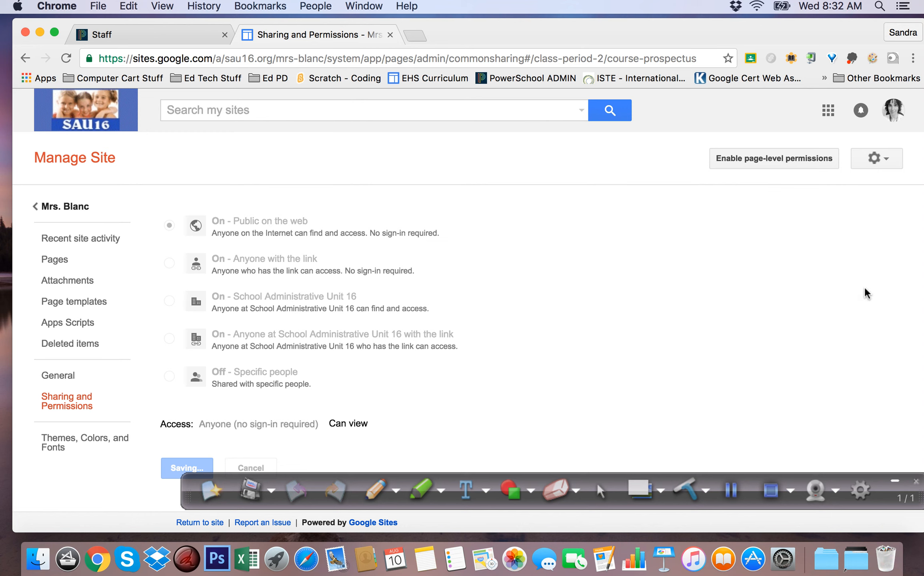
pyautogui.click(66, 206)
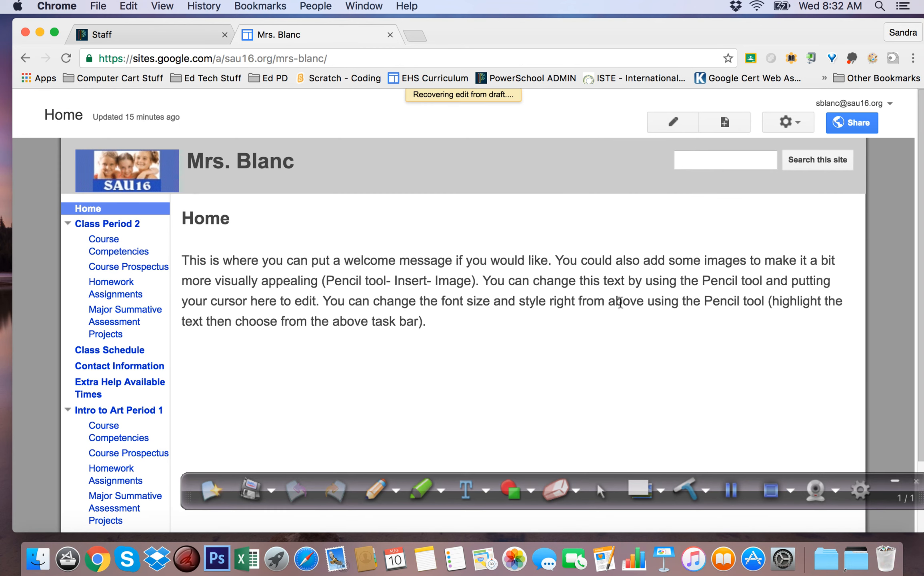